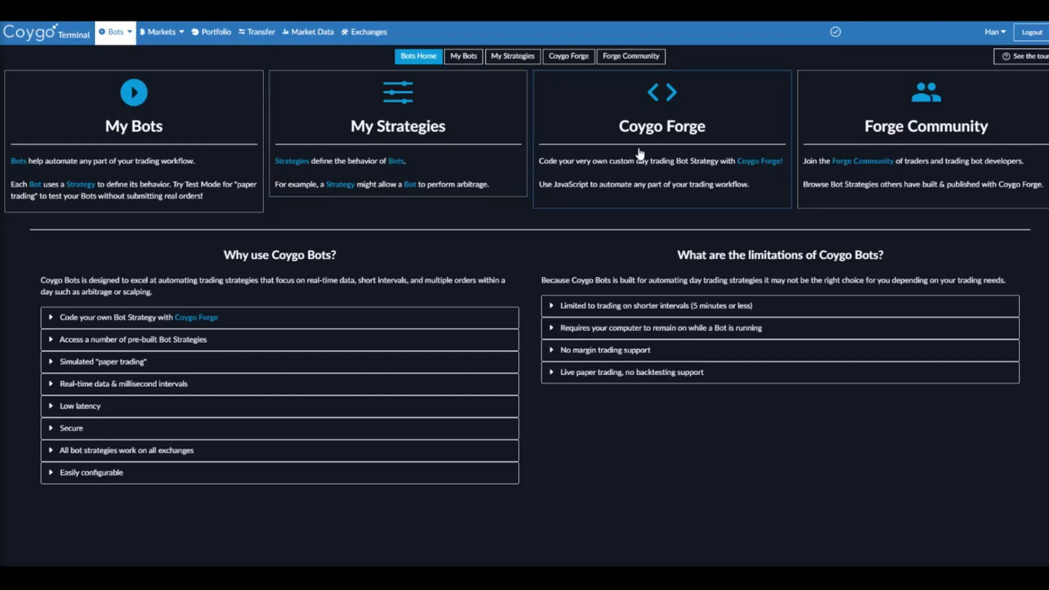
# Open My Strategies from Bots Home to list the example bot strategies.
pyautogui.click(404, 145)
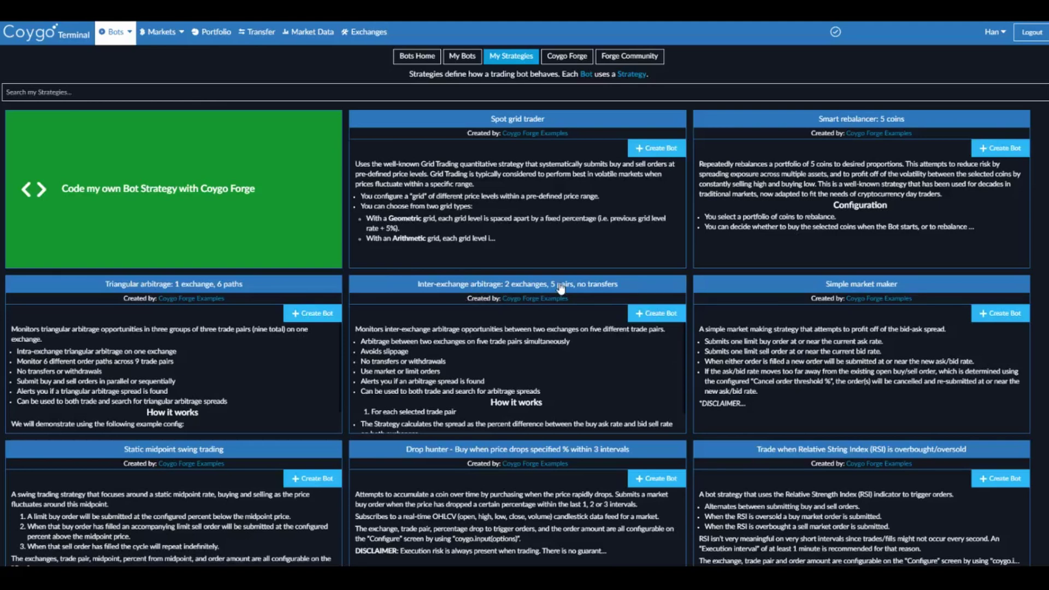
# Open the inter-exchange arbitrage strategy card and read through its description and strategy code.
pyautogui.click(487, 343)
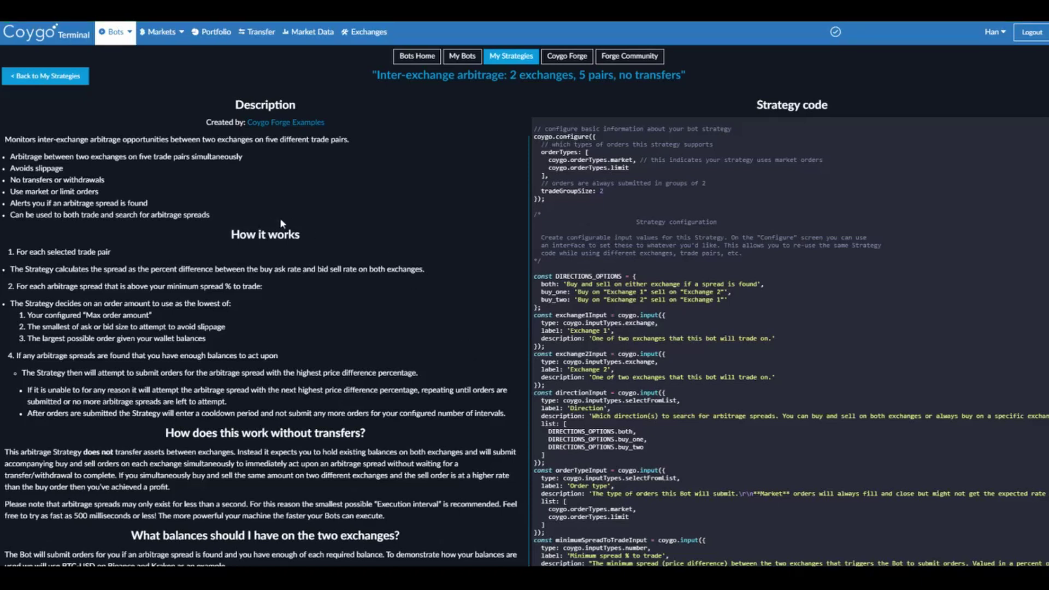
pyautogui.scroll(-2, 280, 217)
pyautogui.scroll(-1, 287, 215)
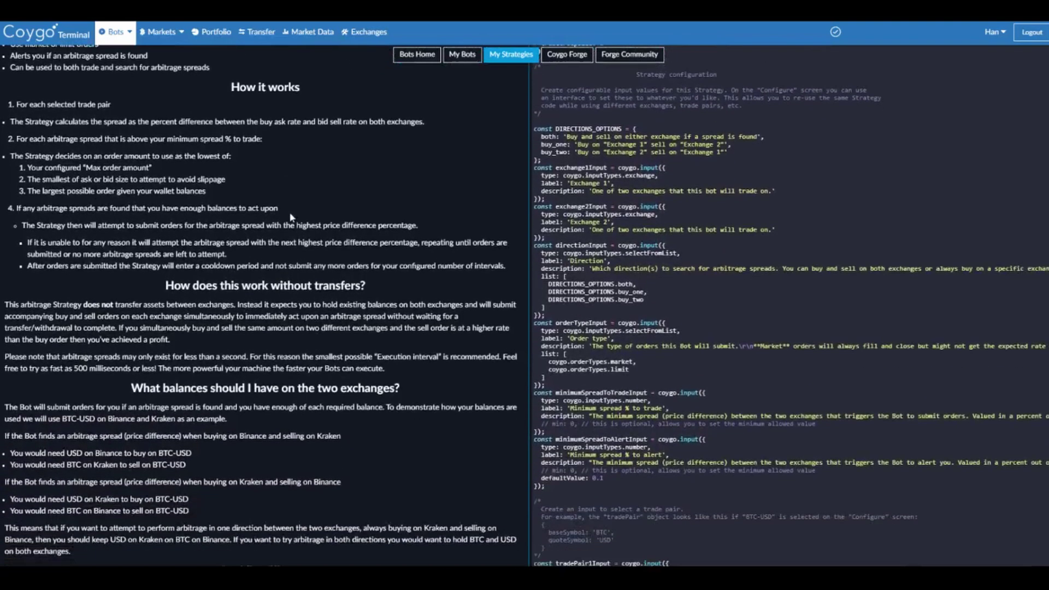
pyautogui.scroll(3, 287, 215)
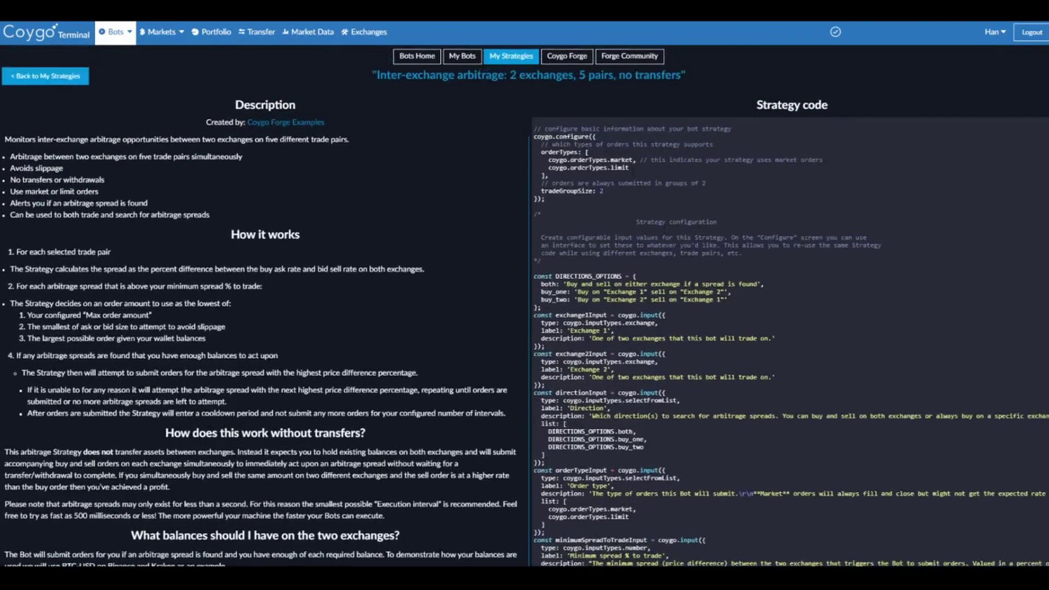
pyautogui.scroll(-10, 595, 214)
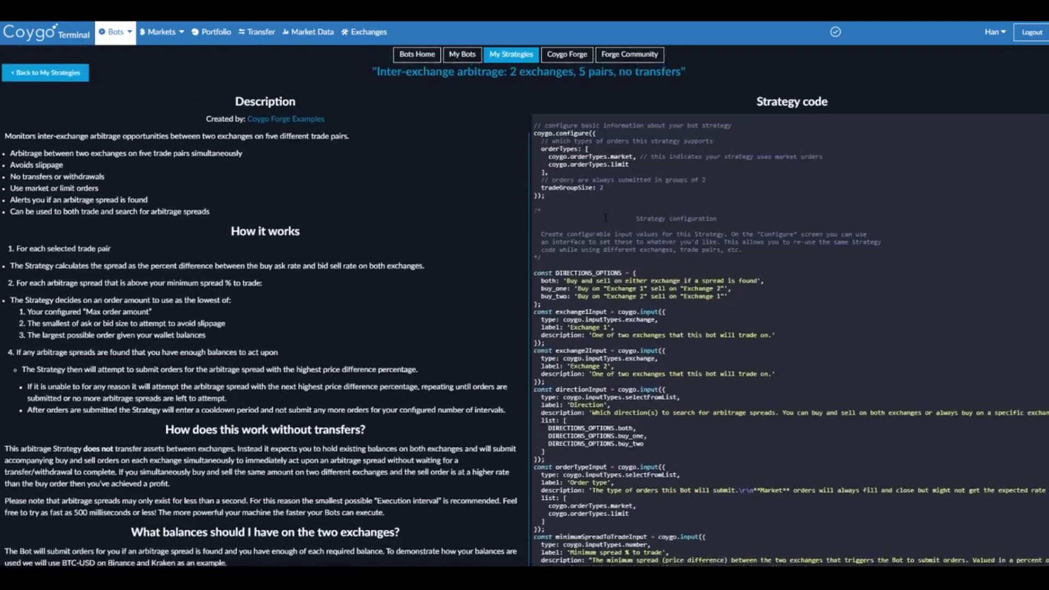
pyautogui.scroll(-20, 594, 55)
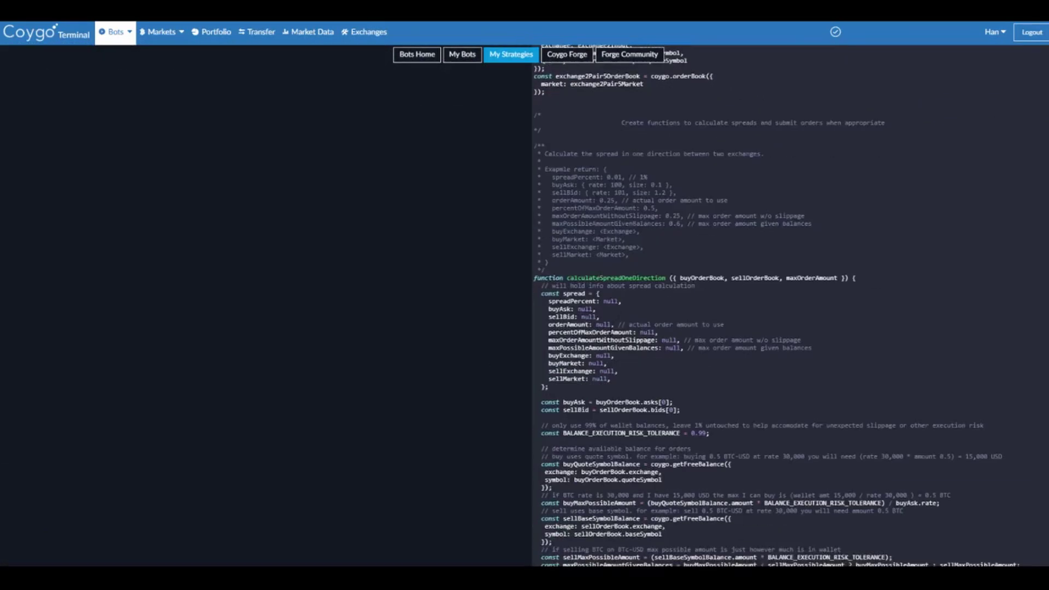
pyautogui.scroll(20, 594, 54)
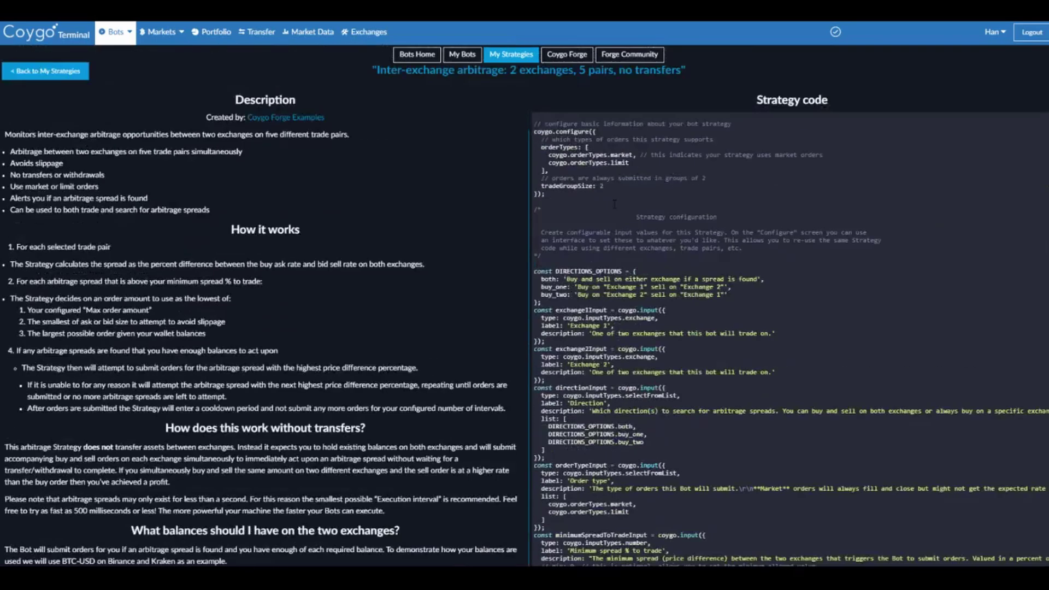
pyautogui.scroll(-2, 625, 185)
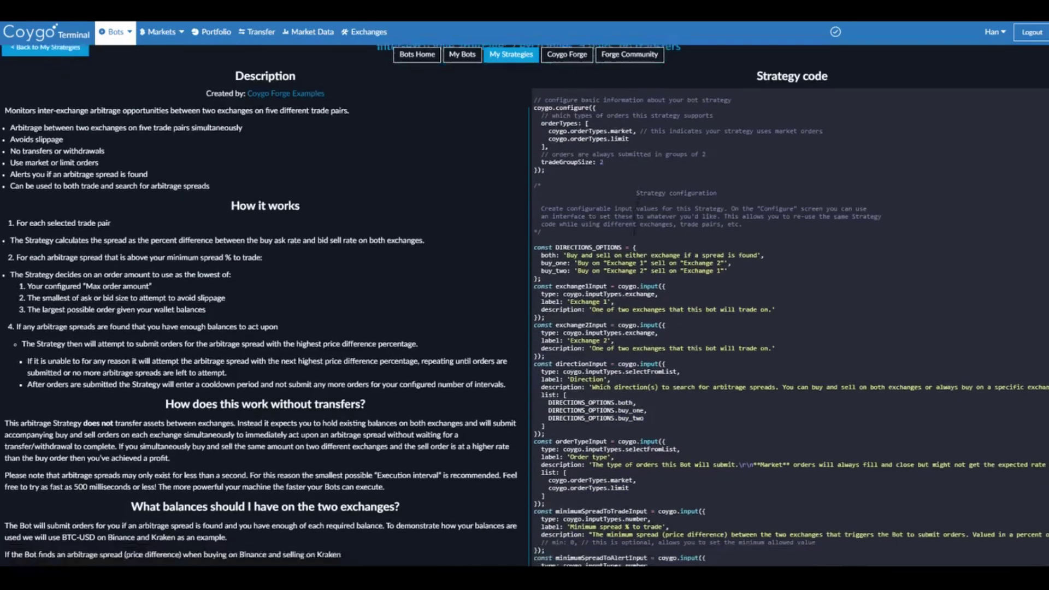
pyautogui.scroll(2, 546, 136)
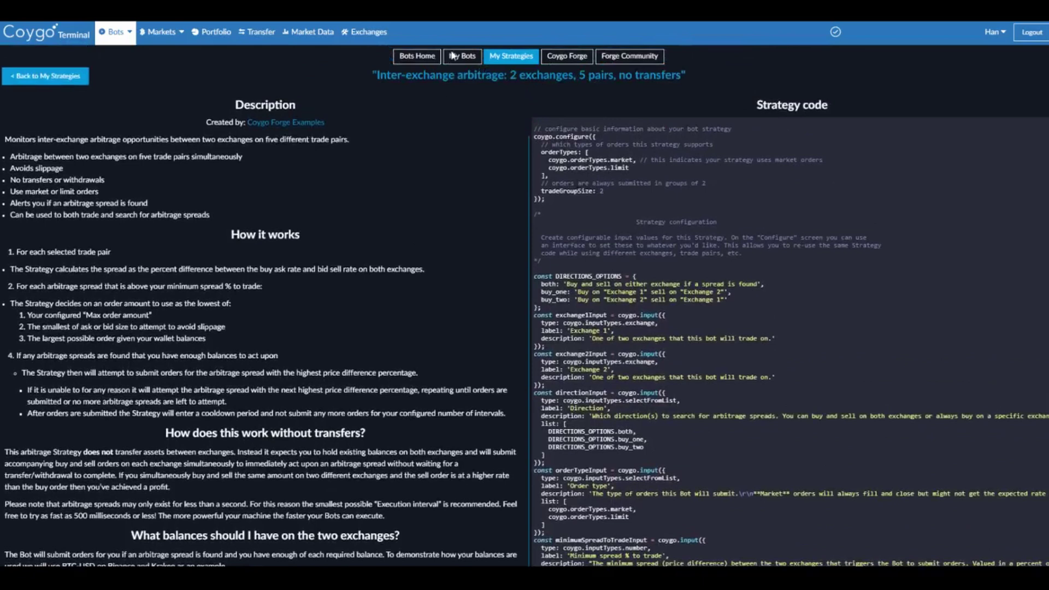
# Return to My Strategies and start a new bot named 'Inter-exchange arb trader'.
pyautogui.click(53, 79)
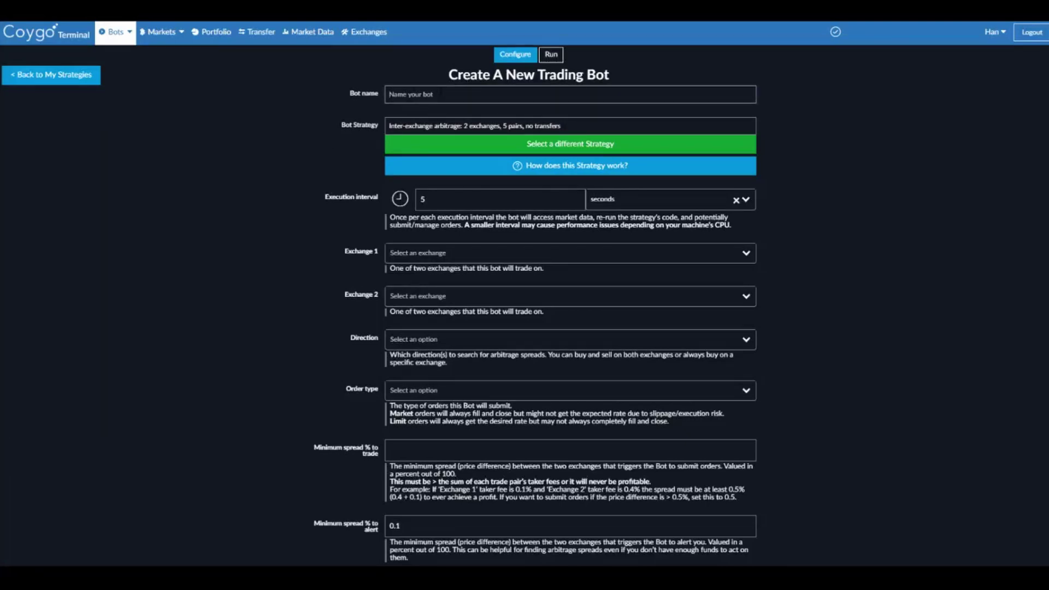
pyautogui.click(440, 94)
pyautogui.write('Inter-exchange arb trader')
# Set the bot's execution interval to 500 milliseconds.
pyautogui.click(425, 198)
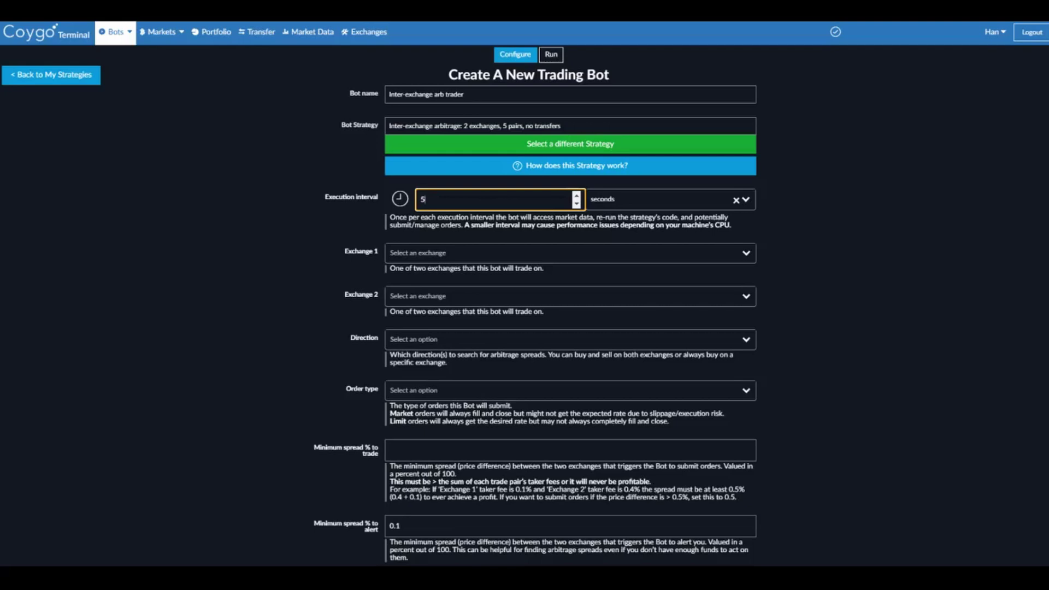
pyautogui.write('00')
pyautogui.click(629, 199)
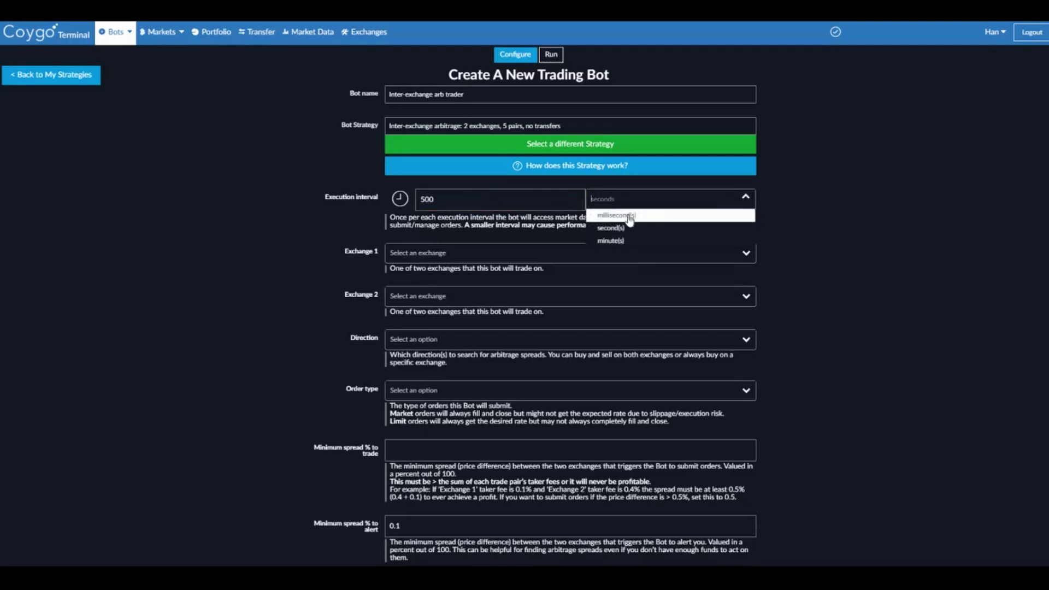
pyautogui.click(630, 216)
pyautogui.click(491, 200)
pyautogui.press('BackSpace')
pyautogui.press('BackSpace')
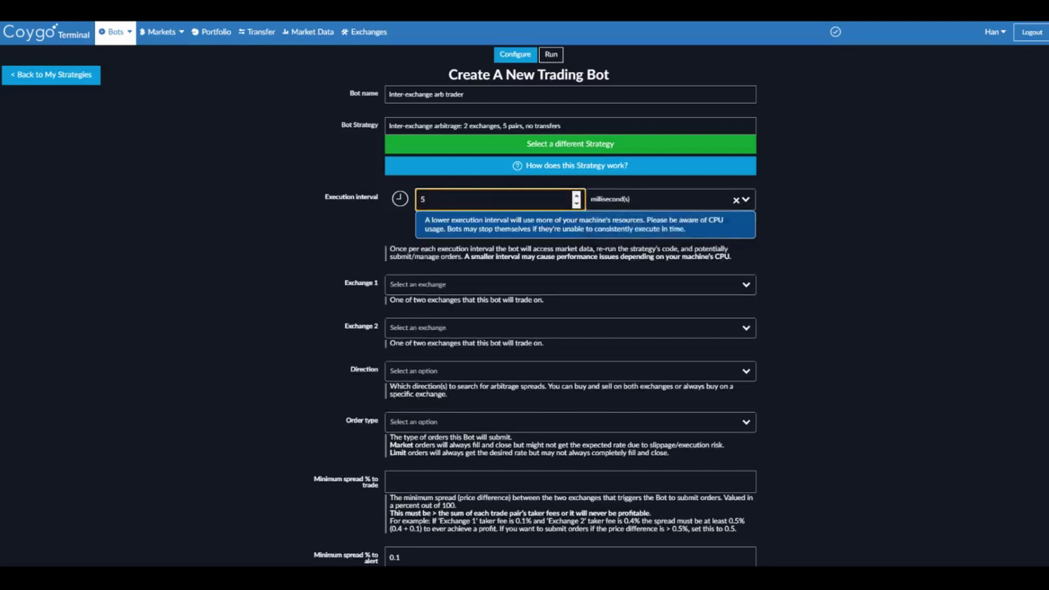
pyautogui.write('00')
pyautogui.click(179, 228)
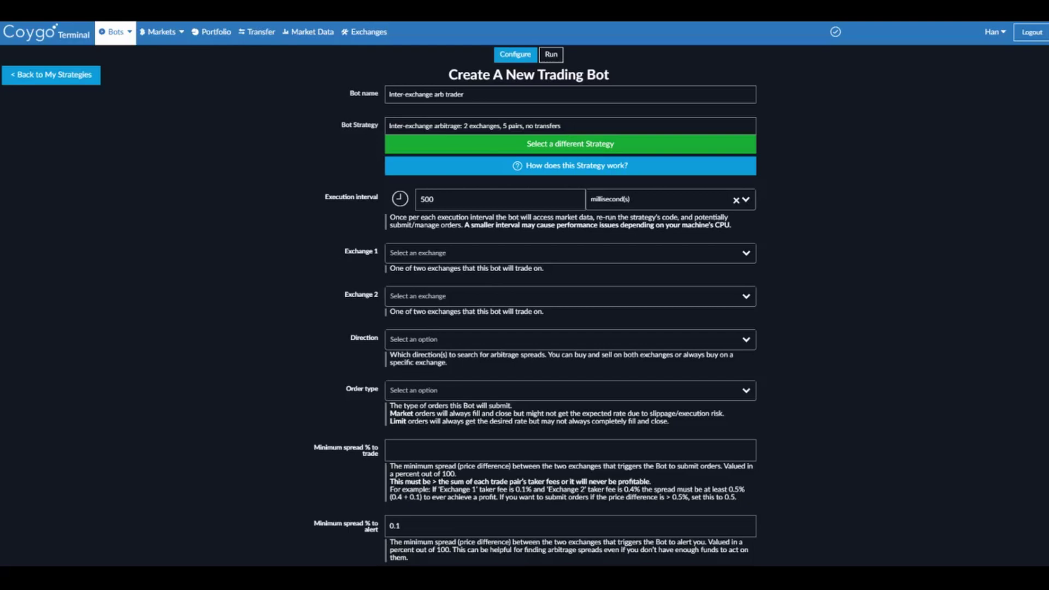
# Set Exchange 1 to Kraken and Exchange 2 to Coinbase Pro.
pyautogui.scroll(-1, 328, 248)
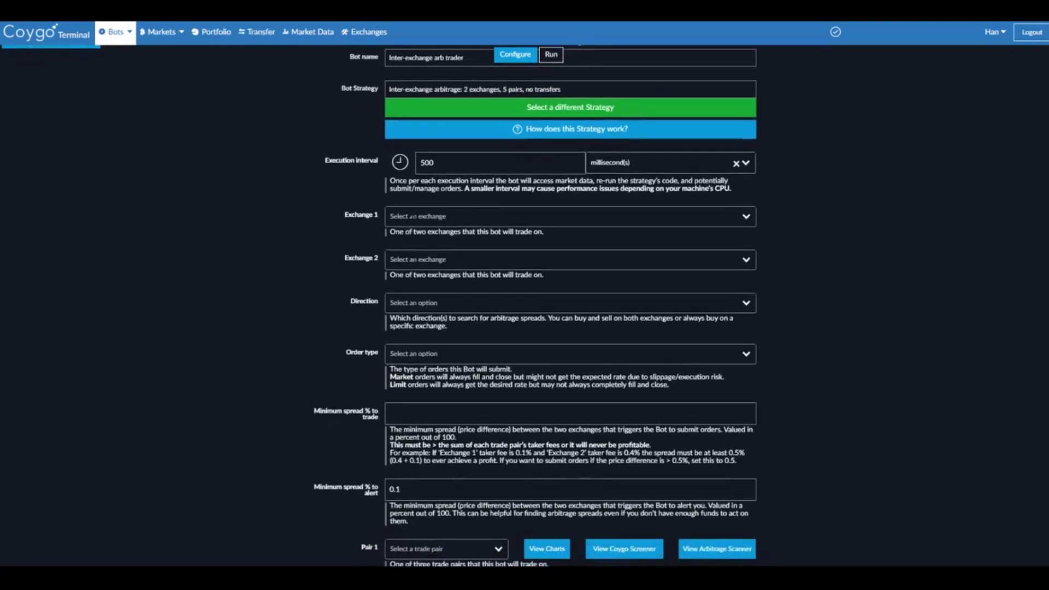
pyautogui.click(418, 216)
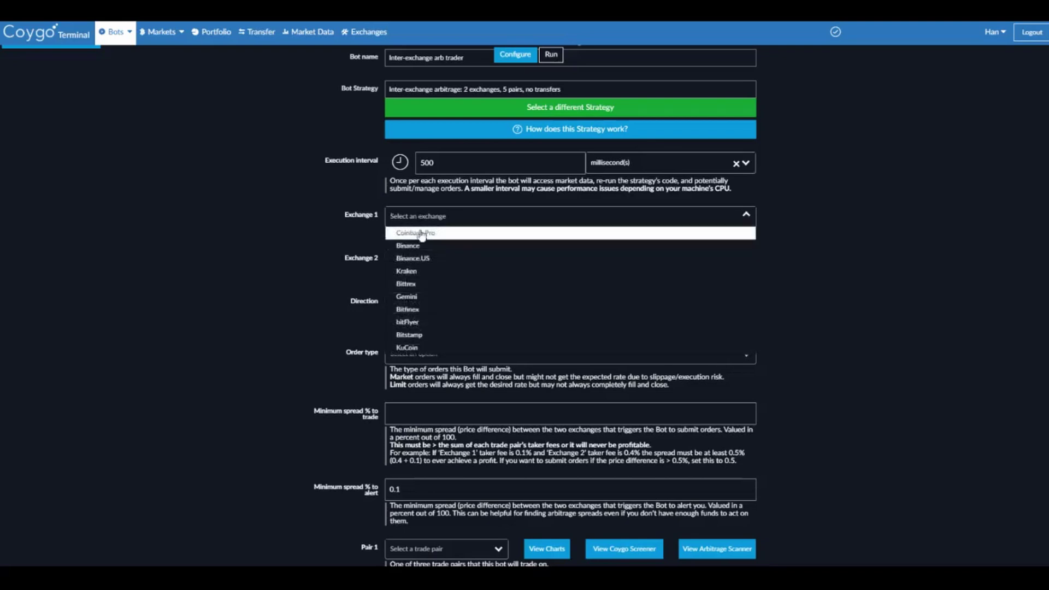
pyautogui.click(418, 271)
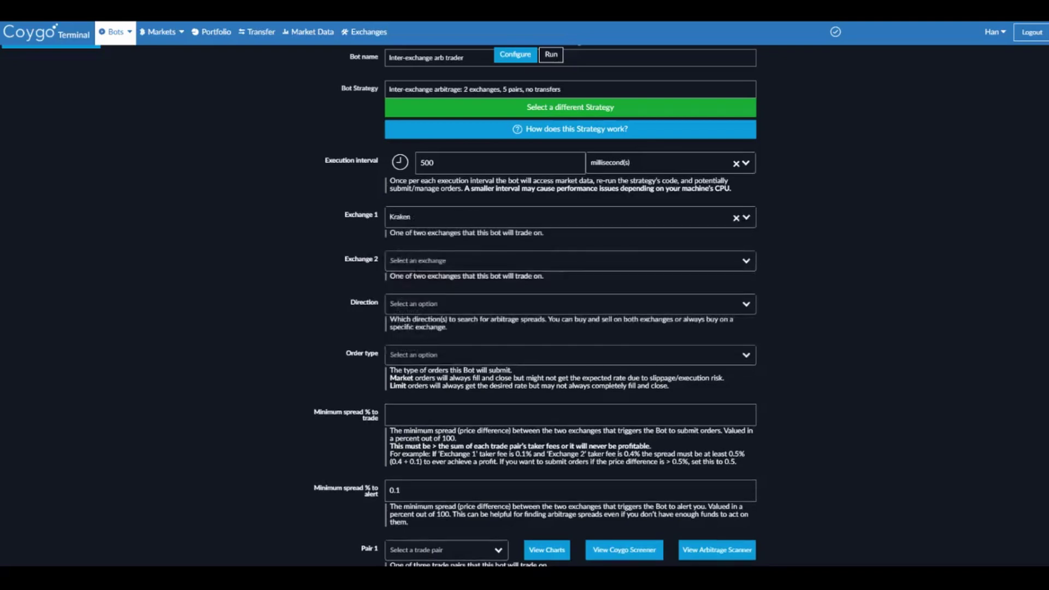
pyautogui.click(425, 261)
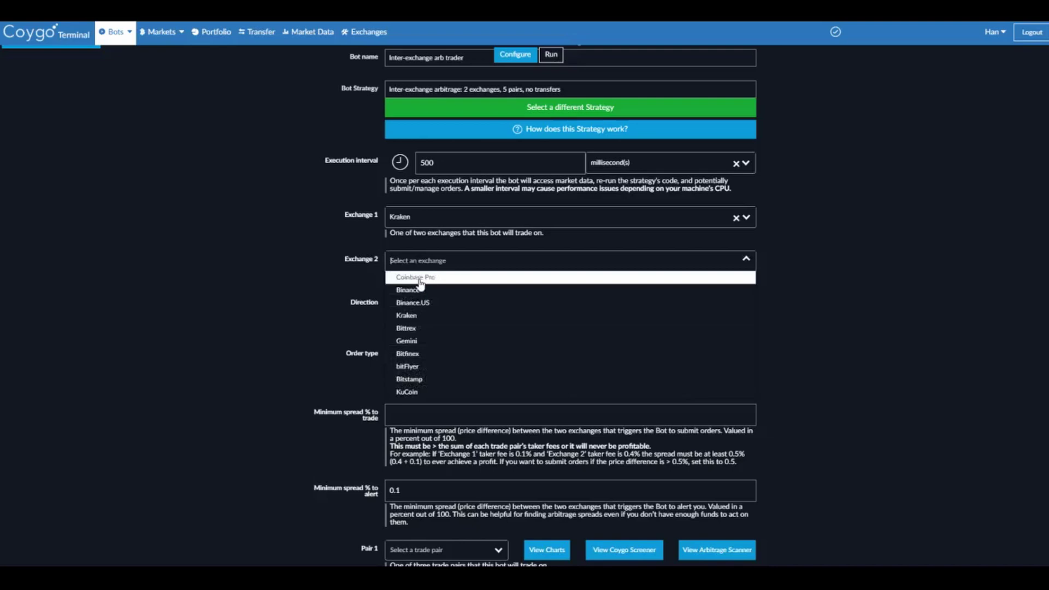
pyautogui.click(418, 277)
# Set direction to 'Buy and sell on either exchange' and order type to MARKET.
pyautogui.scroll(-1, 163, 266)
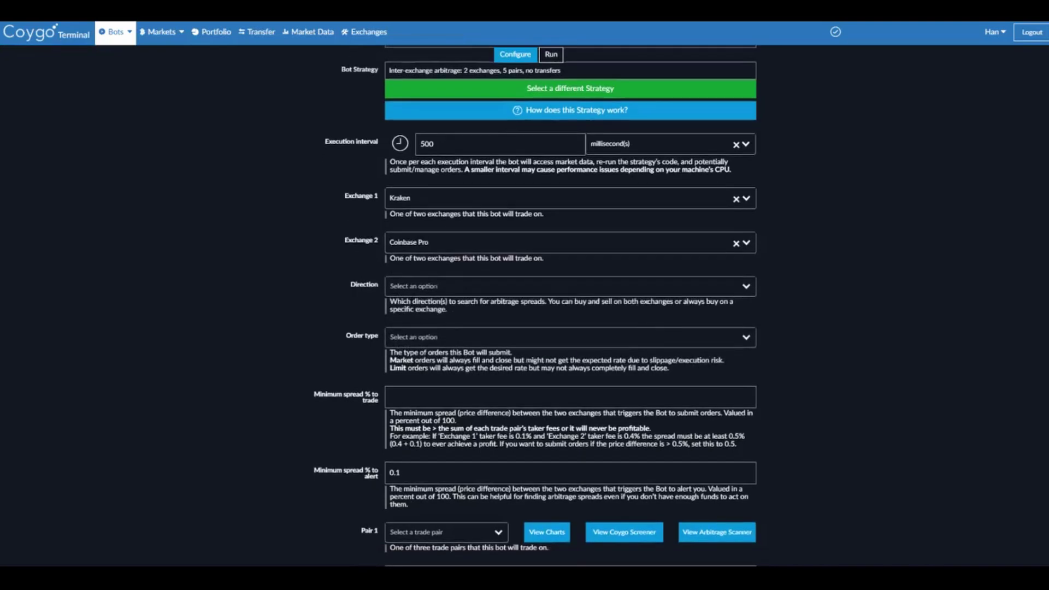
pyautogui.click(415, 286)
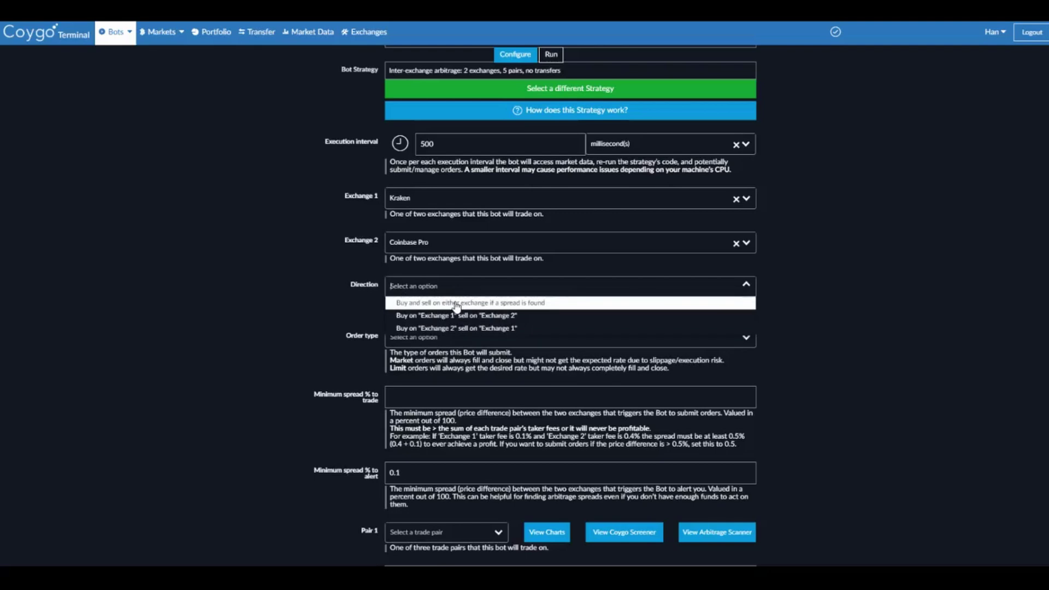
pyautogui.click(456, 304)
pyautogui.scroll(-1, 251, 307)
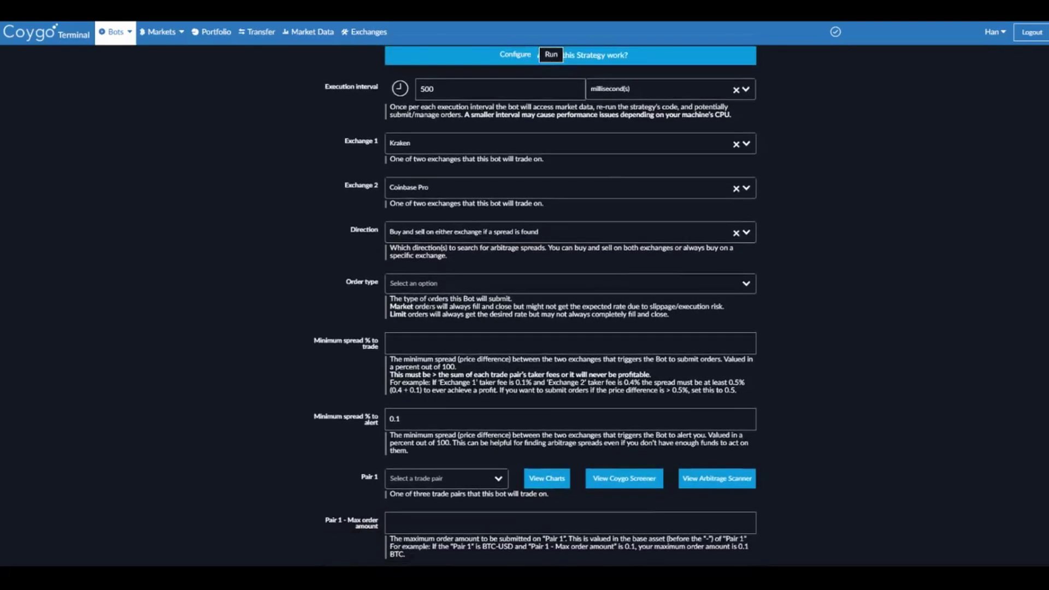
pyautogui.click(410, 283)
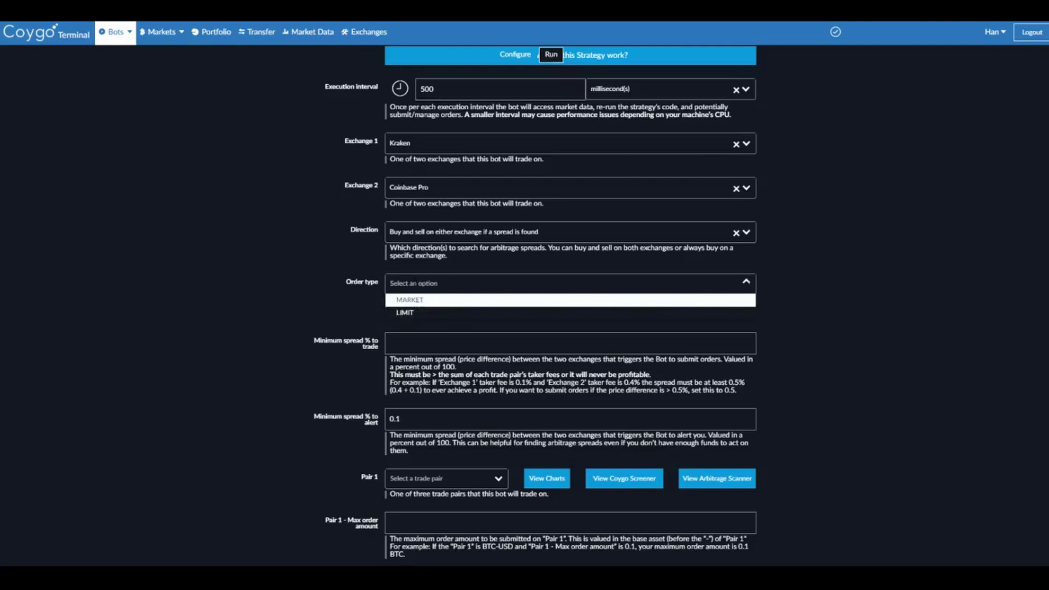
pyautogui.click(412, 312)
pyautogui.click(415, 284)
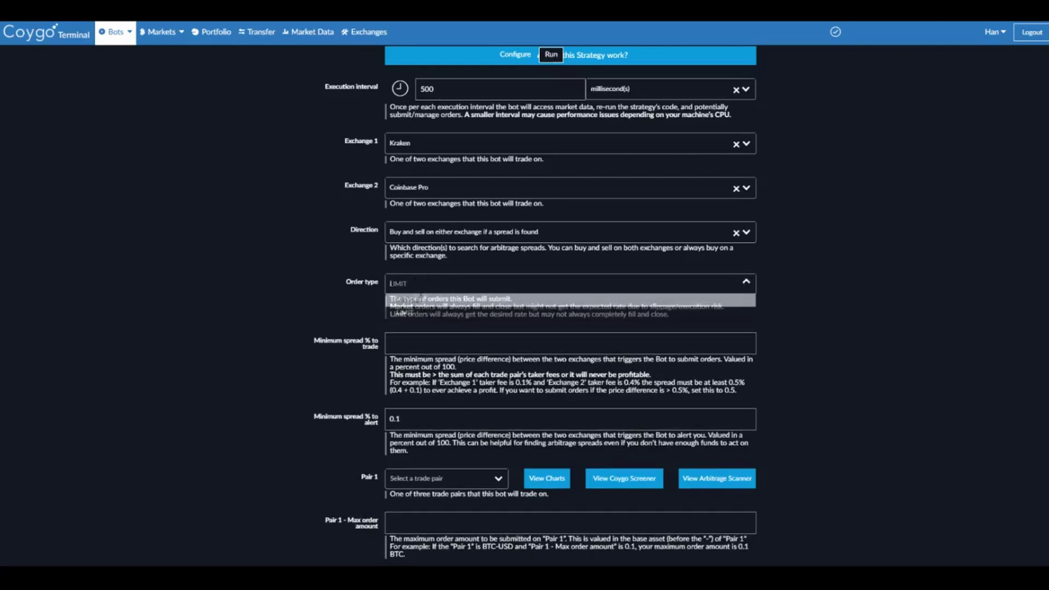
pyautogui.click(416, 300)
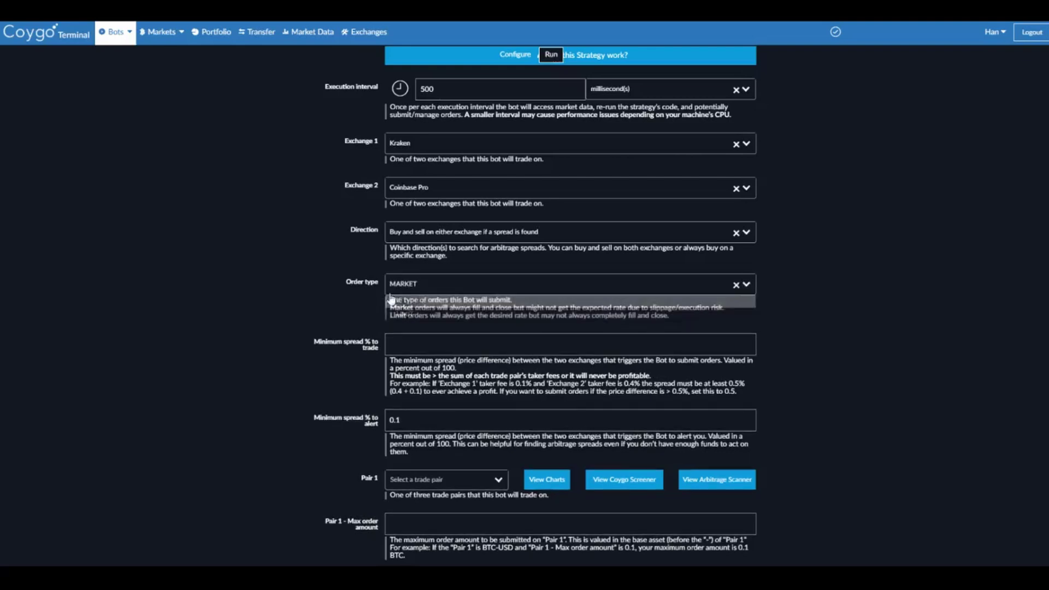
pyautogui.scroll(-1, 312, 328)
pyautogui.scroll(-1, 312, 328)
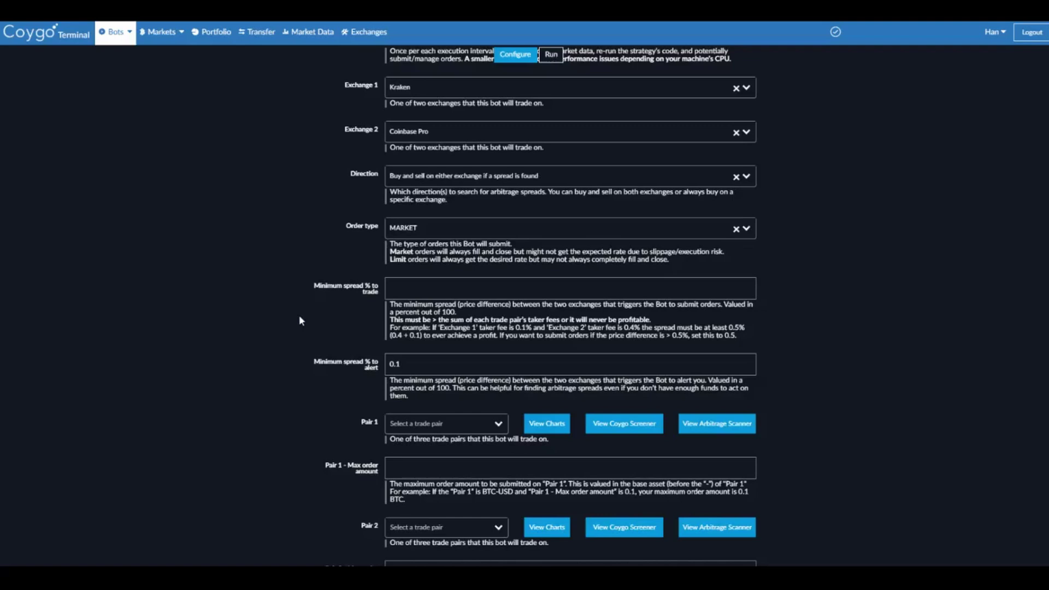
pyautogui.moveTo(379, 286); pyautogui.dragTo(355, 292)
# Set the minimum spread to trade to 1% and the alert spread to 0.5%.
pyautogui.click(353, 292)
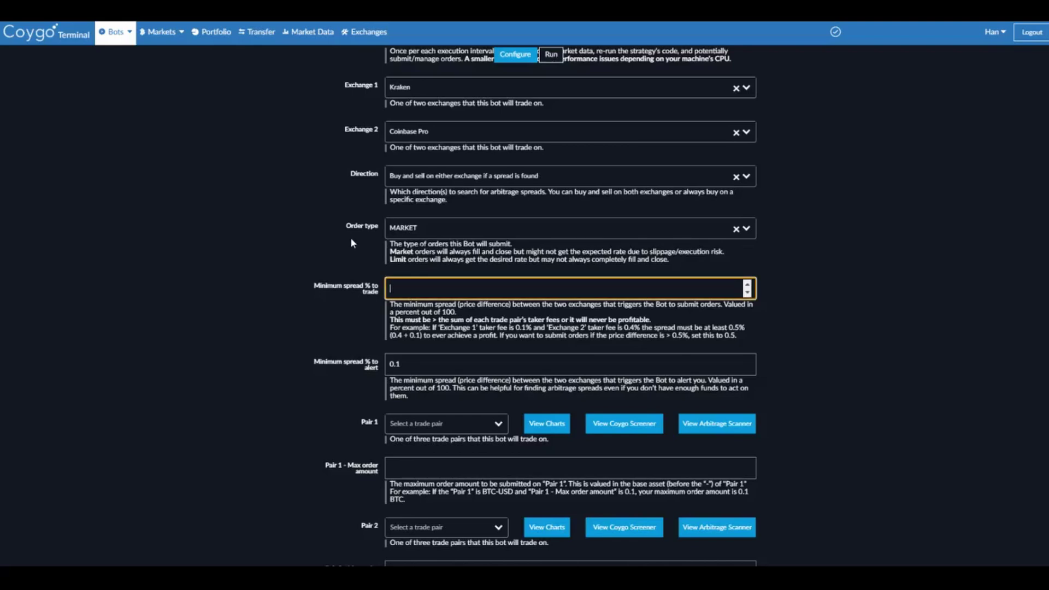
pyautogui.write('1')
pyautogui.press('Tab')
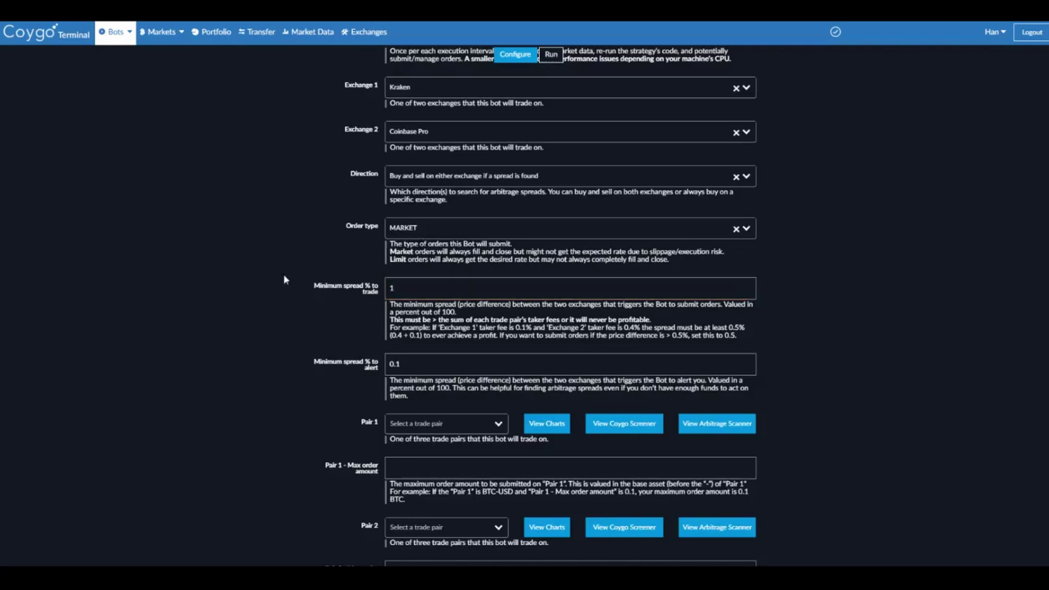
pyautogui.scroll(-1, 331, 339)
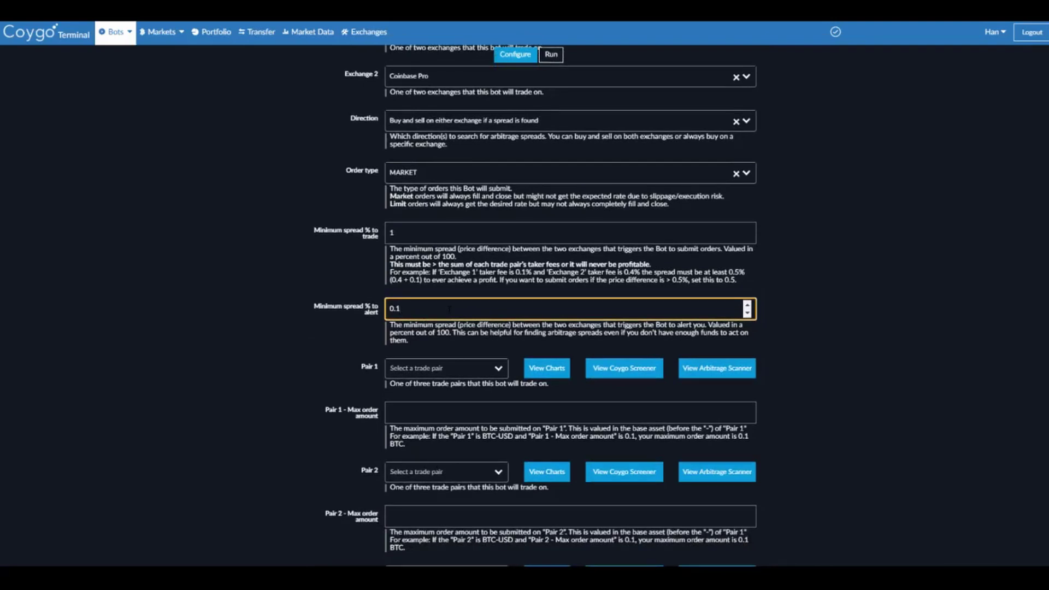
pyautogui.press('BackSpace')
pyautogui.write('5')
pyautogui.click(171, 304)
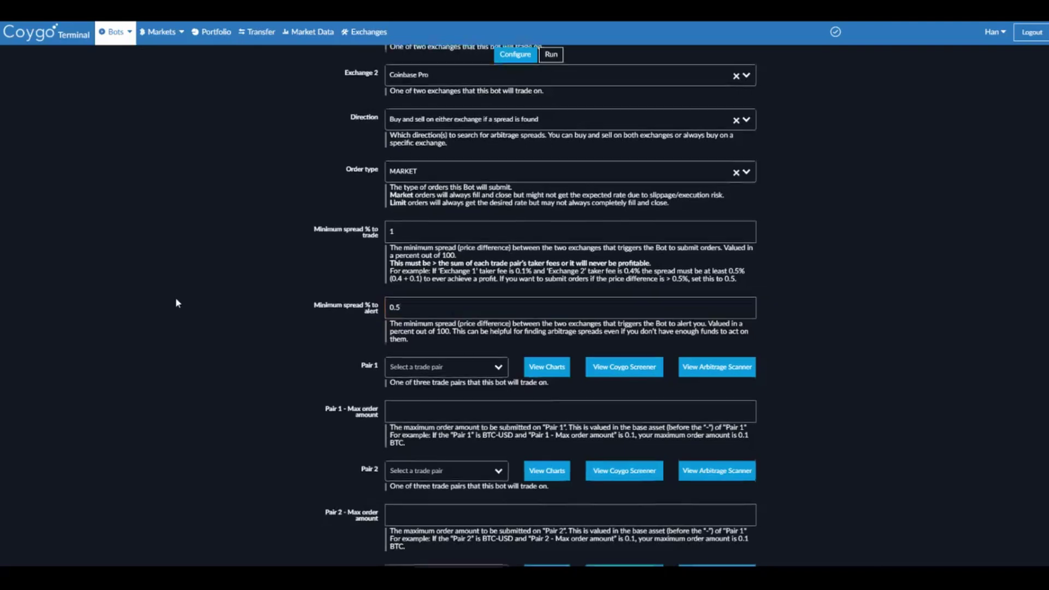
# Set Pair 1 to BTC-USD with a maximum order amount of 0.1.
pyautogui.scroll(-3, 175, 304)
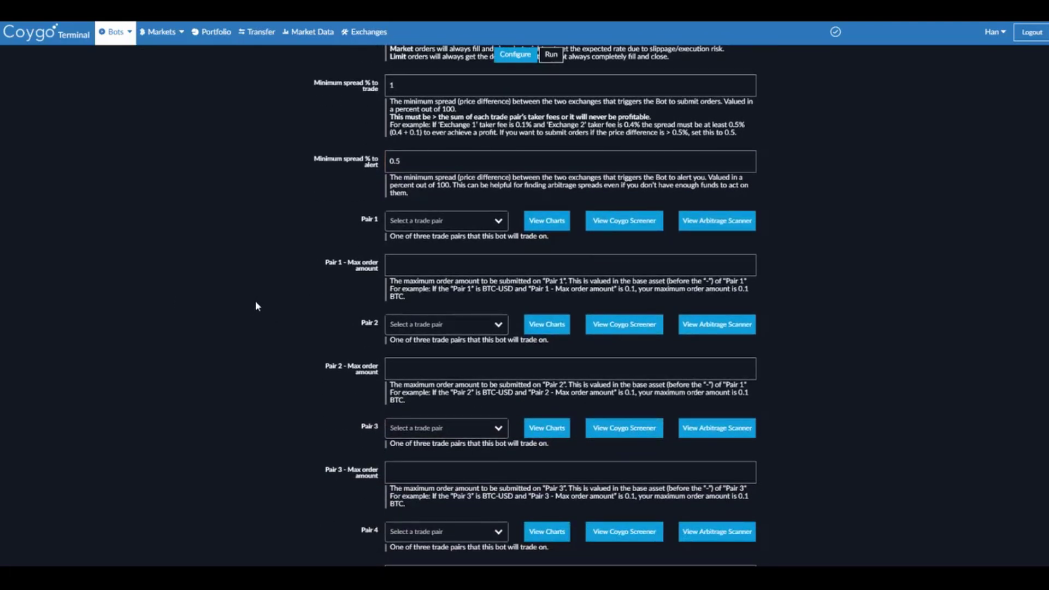
pyautogui.click(444, 220)
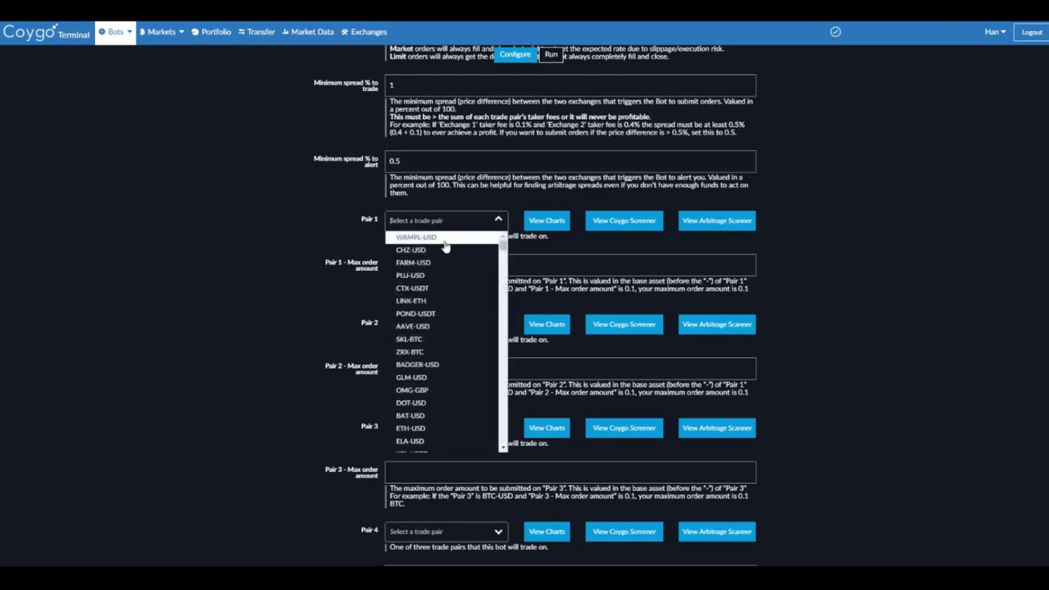
pyautogui.write('btc-')
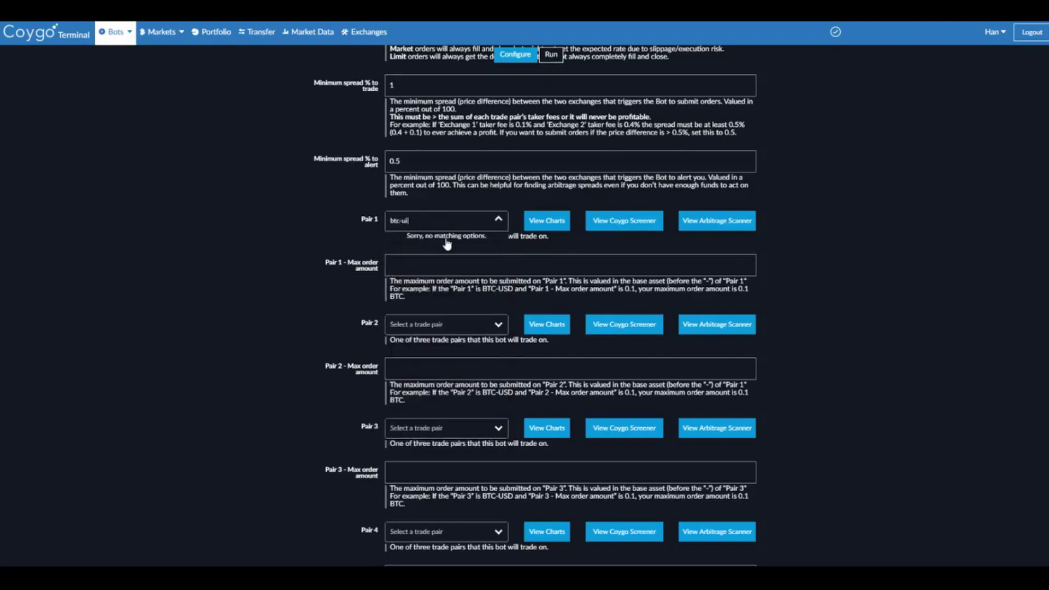
pyautogui.write('usd')
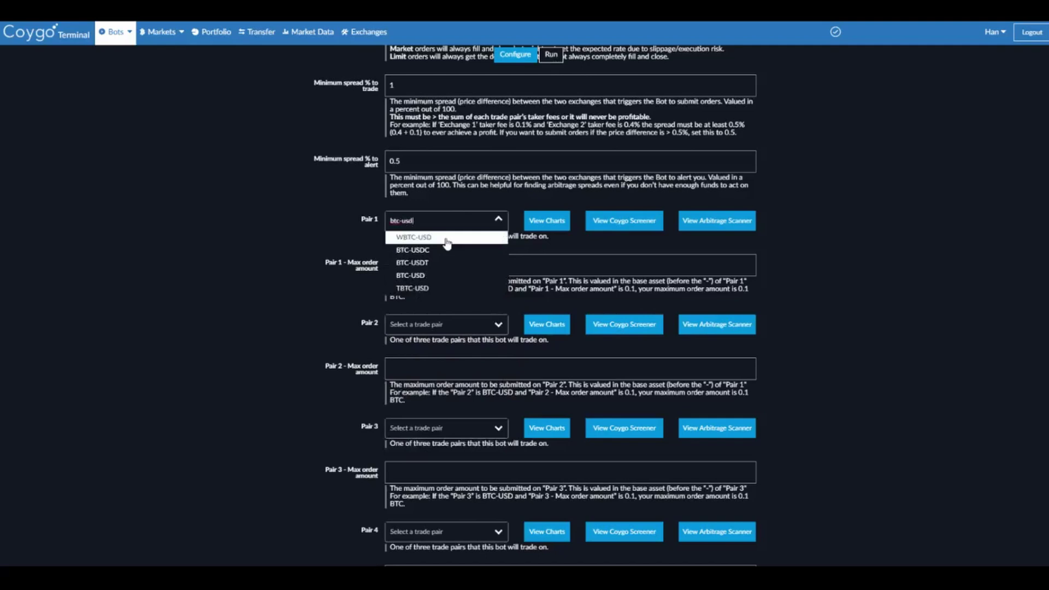
pyautogui.click(411, 275)
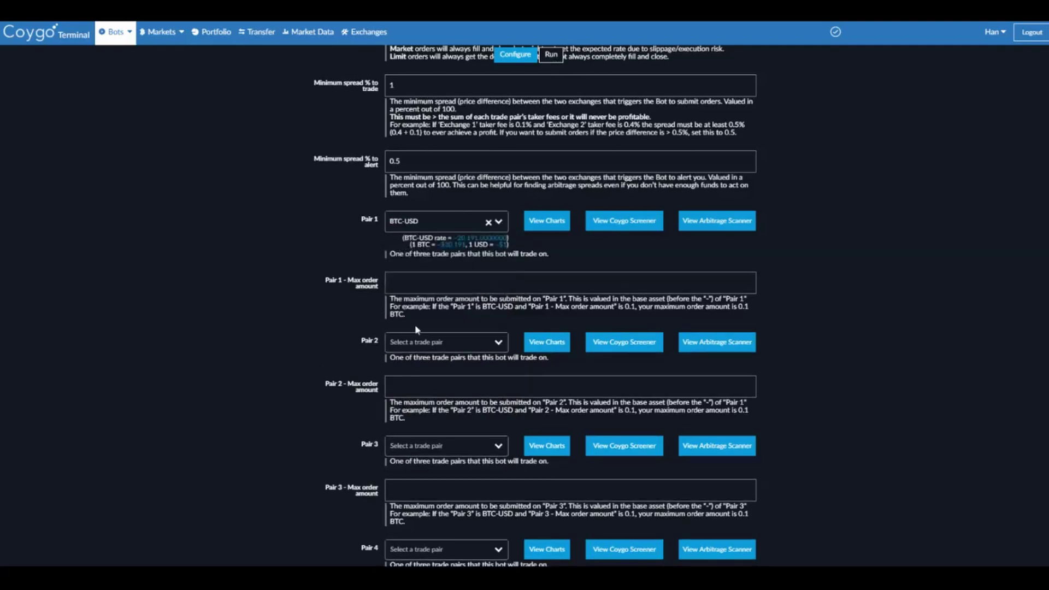
pyautogui.click(418, 342)
pyautogui.click(430, 281)
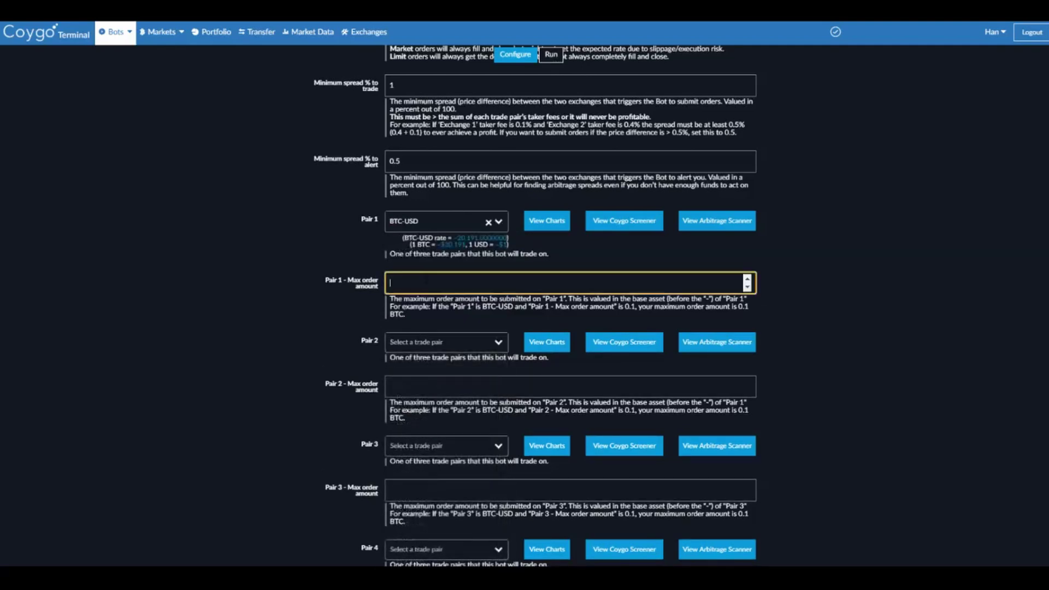
pyautogui.write('0.1')
pyautogui.click(277, 285)
# Set Pair 2 to ETH-USD with a maximum order amount of 2.
pyautogui.scroll(-1, 287, 273)
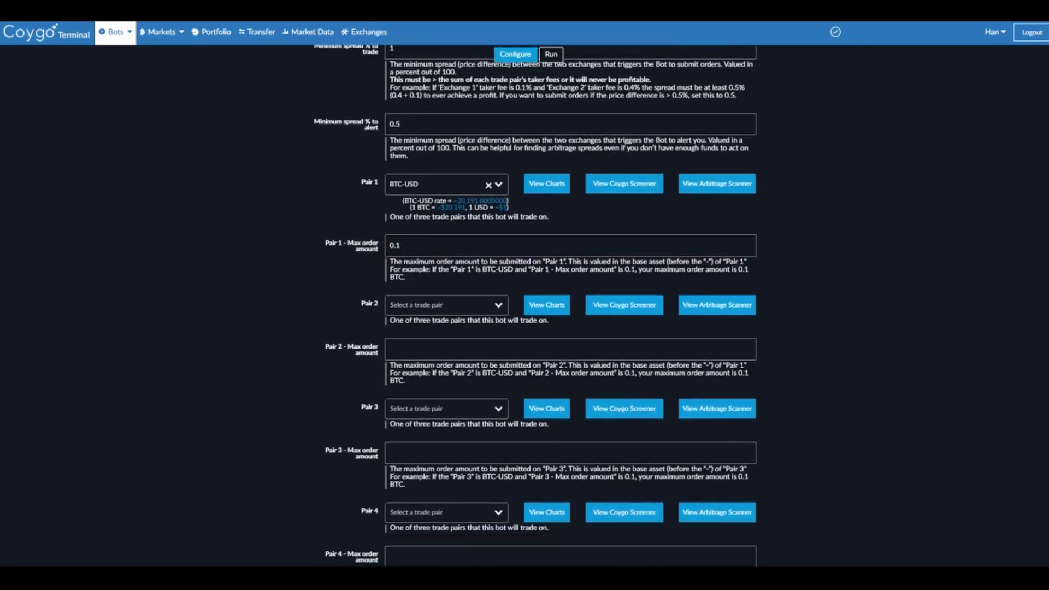
pyautogui.scroll(-1, 745, 243)
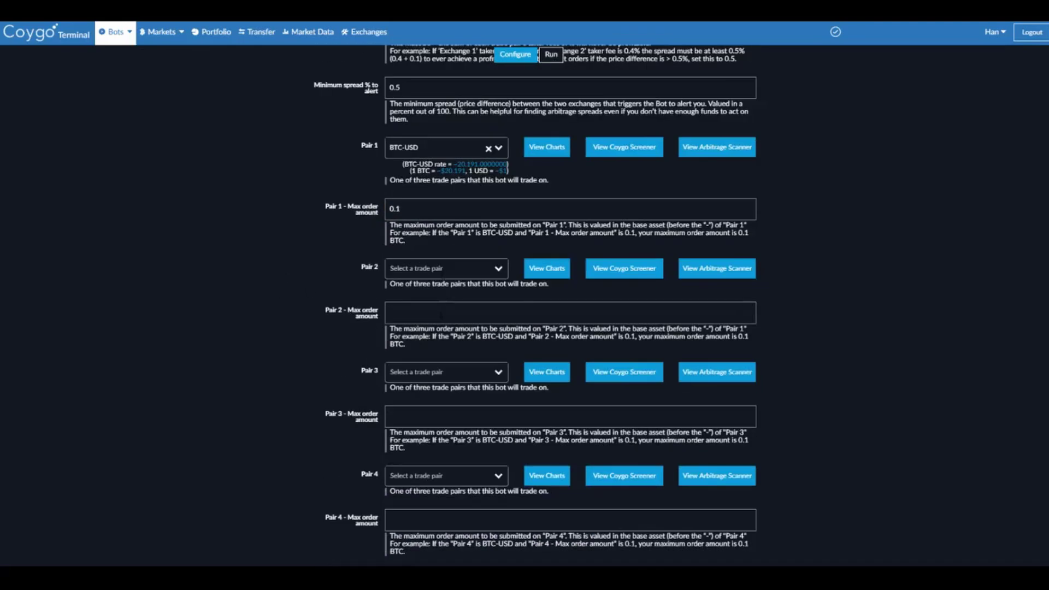
pyautogui.click(497, 268)
pyautogui.write('eth-usd')
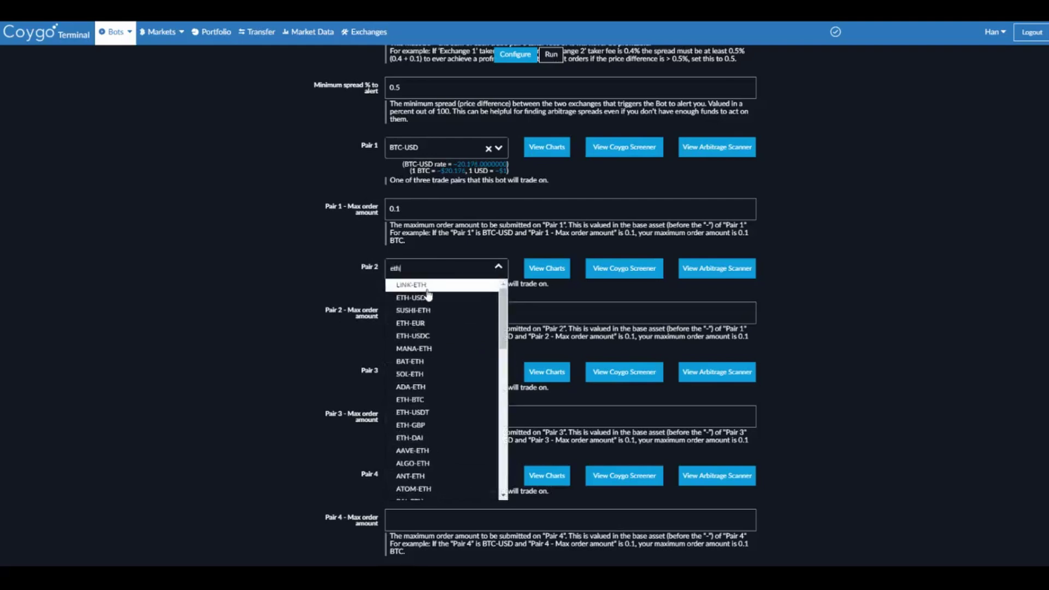
pyautogui.click(428, 295)
pyautogui.click(417, 329)
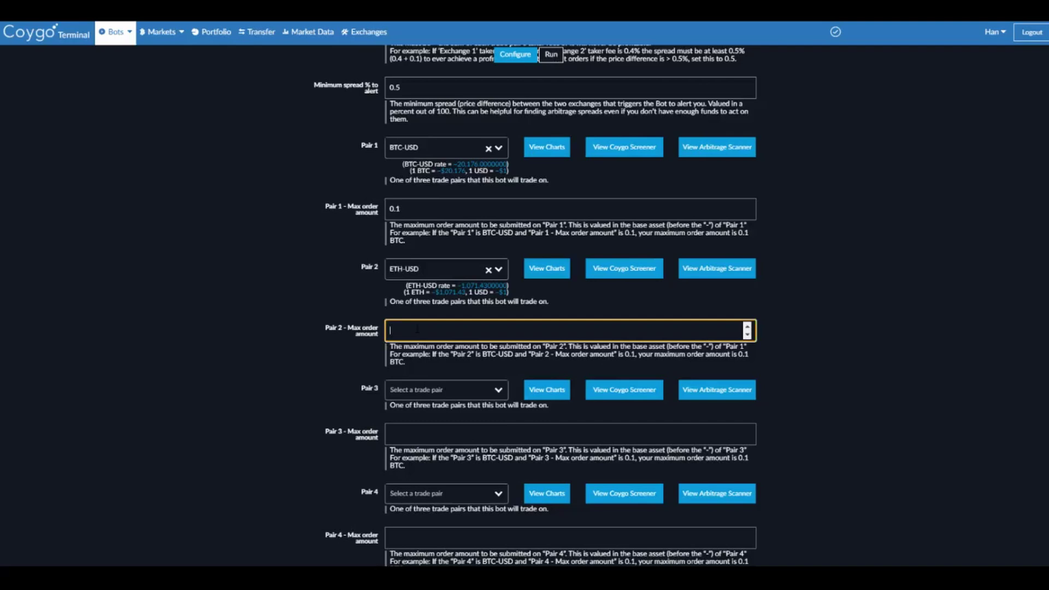
pyautogui.write('2')
# Set Pair 3 to LTC-USD with a maximum order amount of 10.
pyautogui.click(417, 389)
pyautogui.write('ltc-')
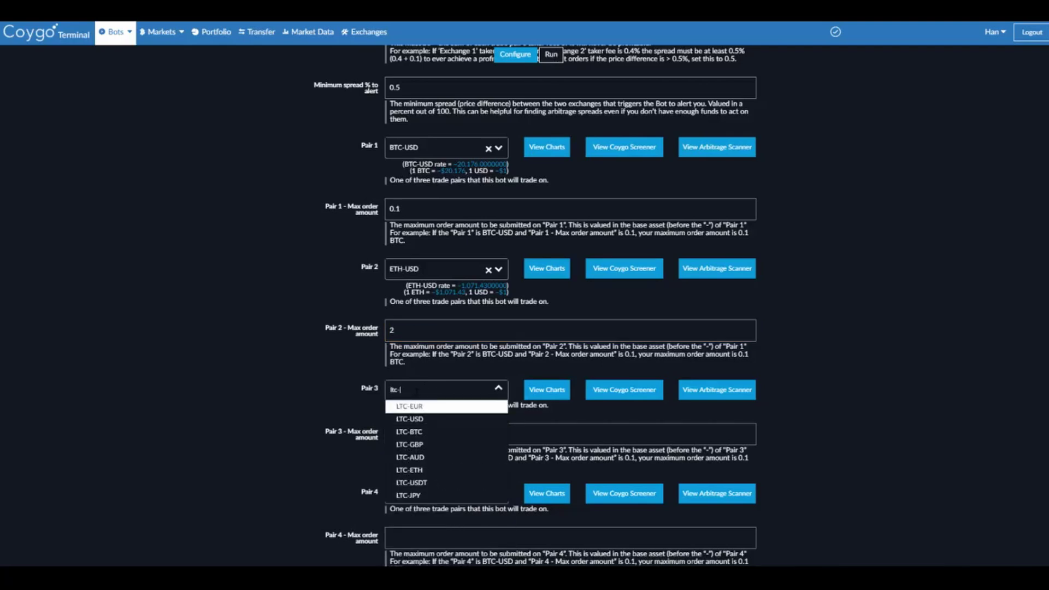
pyautogui.write('usd')
pyautogui.press('Return')
pyautogui.scroll(-1, 421, 385)
pyautogui.click(425, 379)
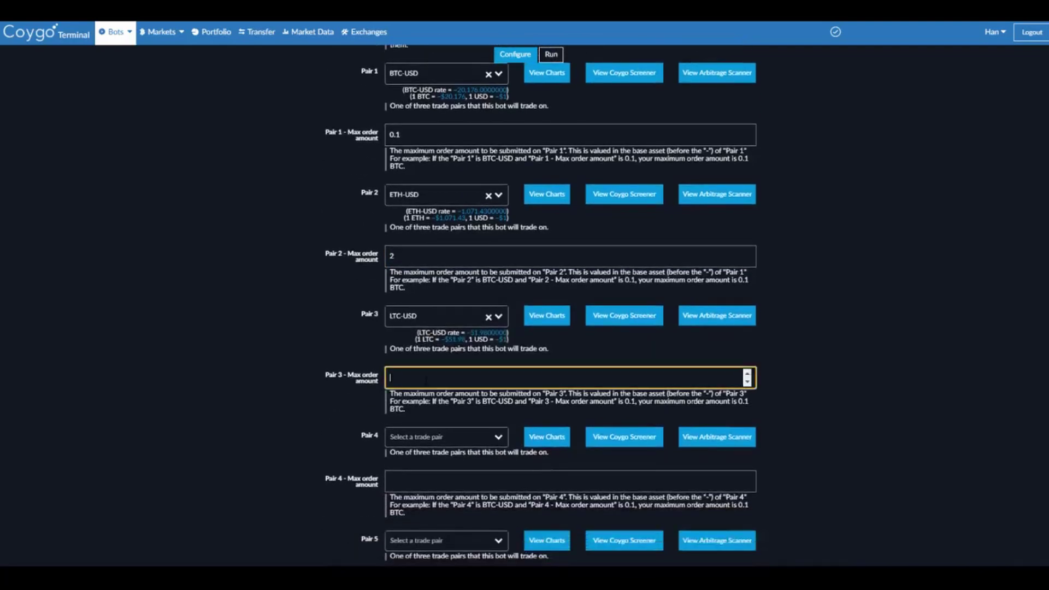
pyautogui.write('10')
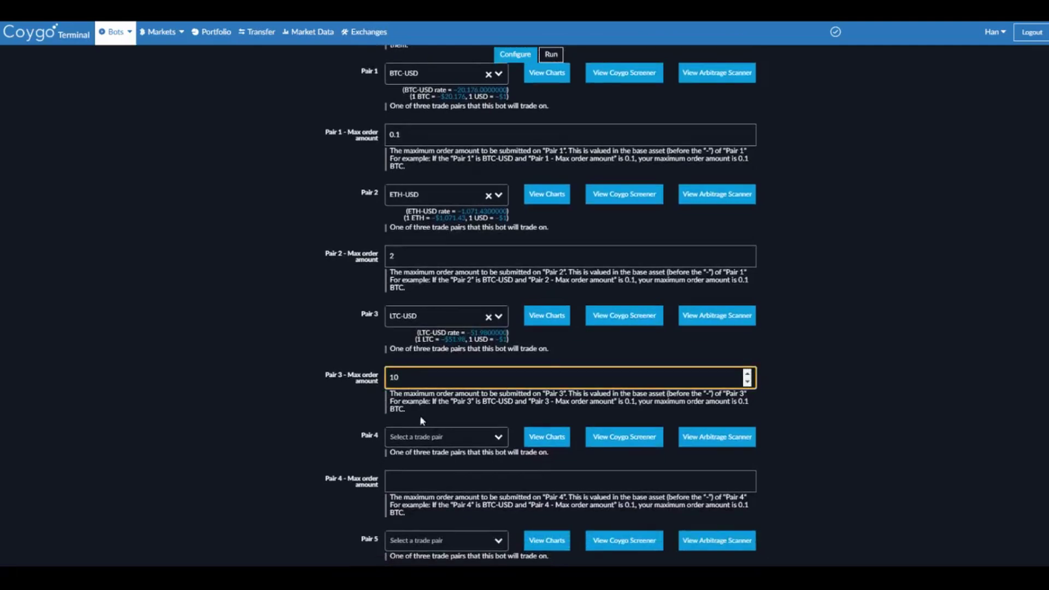
pyautogui.scroll(-2, 419, 415)
pyautogui.click(317, 272)
# Highlight the LTC-USD dollar rate text beside the Pair 3 maximum order field.
pyautogui.scroll(1, 319, 278)
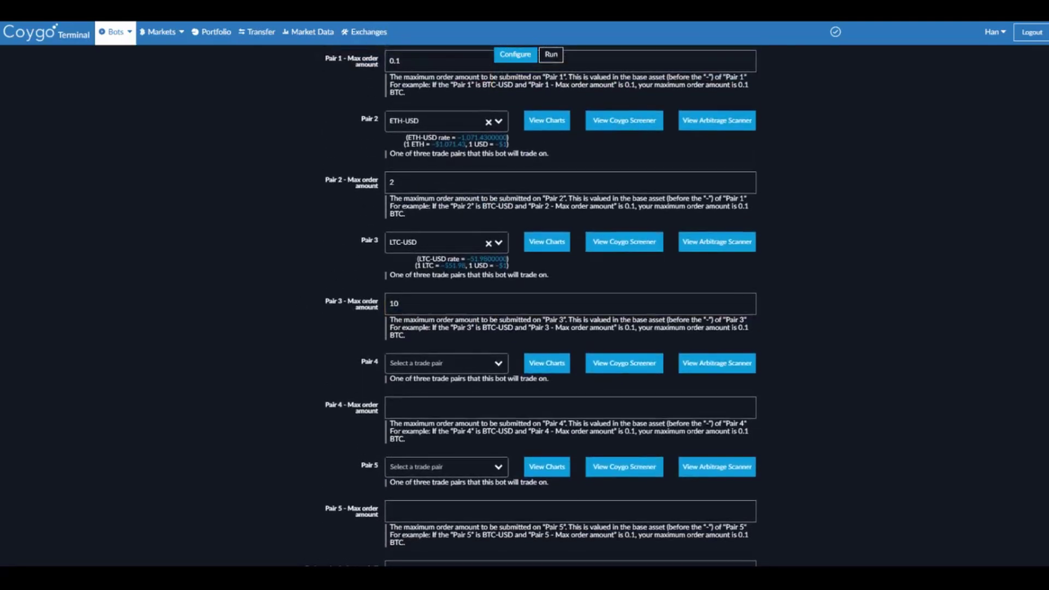
pyautogui.moveTo(444, 266)
pyautogui.mouseDown()
pyautogui.moveTo(456, 266)
pyautogui.moveTo(423, 260)
pyautogui.moveTo(462, 260)
pyautogui.mouseUp()
pyautogui.click(461, 266)
pyautogui.click(710, 303)
pyautogui.click(399, 304)
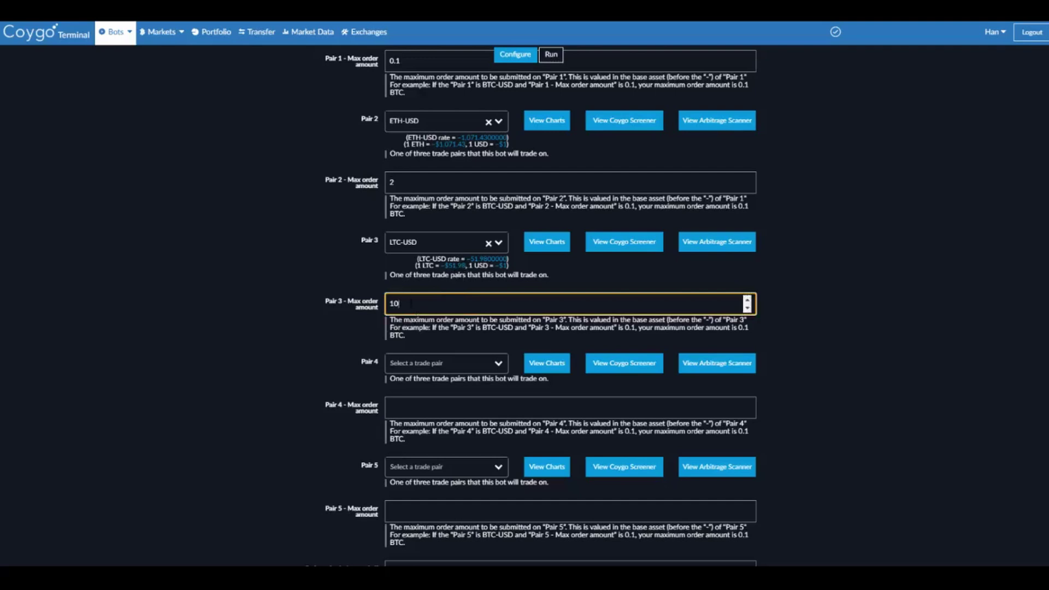
pyautogui.scroll(-1, 337, 310)
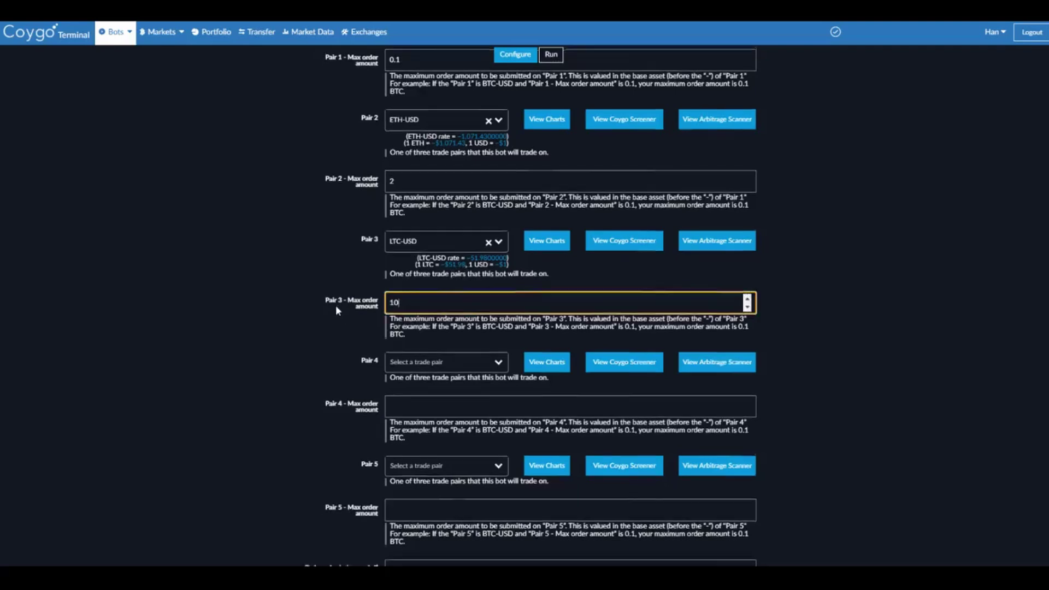
pyautogui.scroll(-2, 336, 304)
pyautogui.click(437, 289)
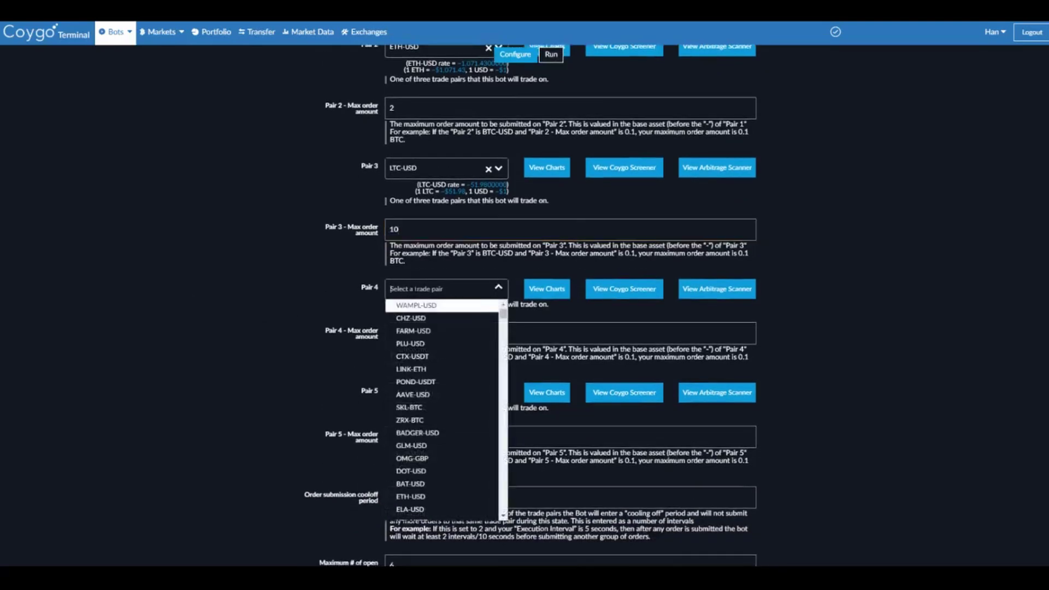
pyautogui.write('eos-')
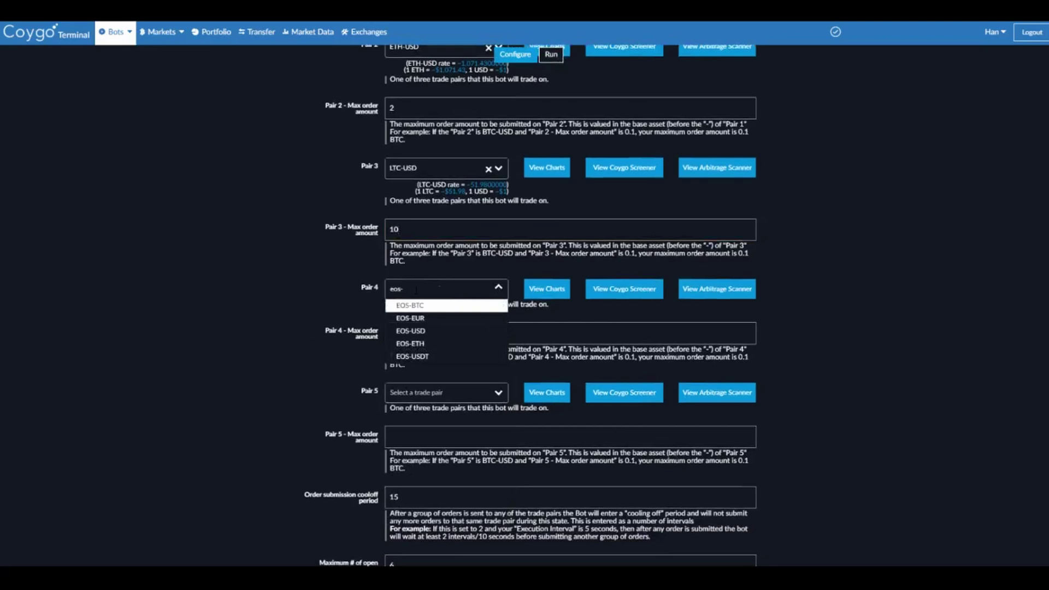
pyautogui.click(434, 330)
pyautogui.click(731, 351)
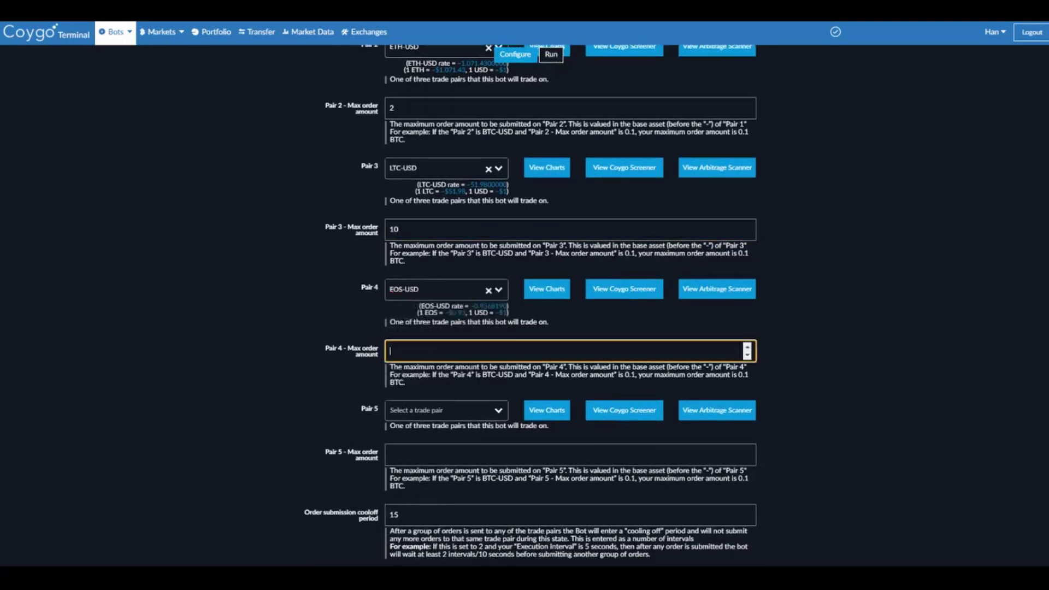
pyautogui.write('1000')
pyautogui.scroll(-1, 372, 373)
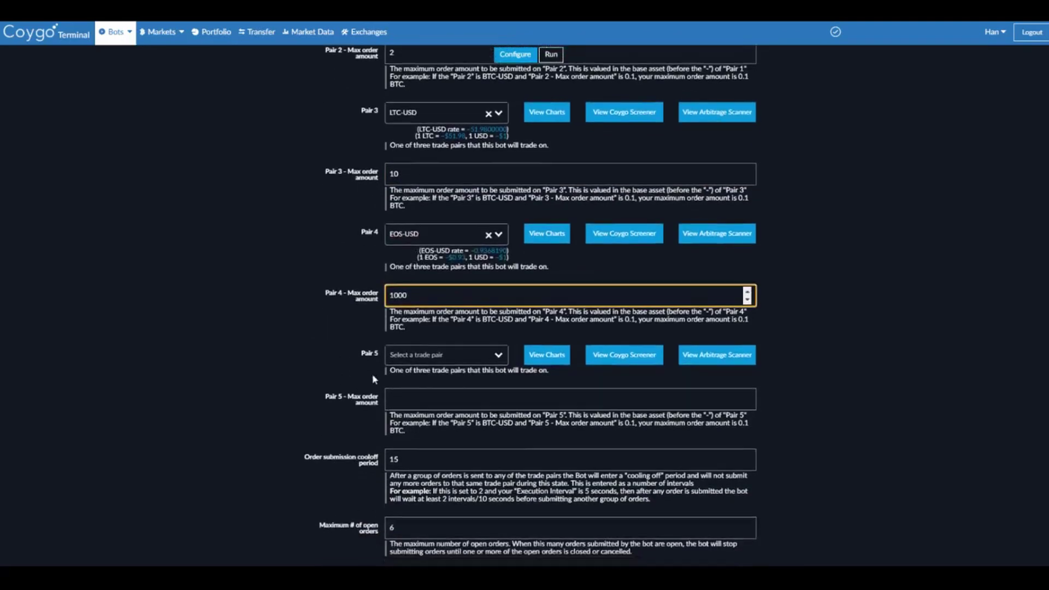
pyautogui.click(432, 354)
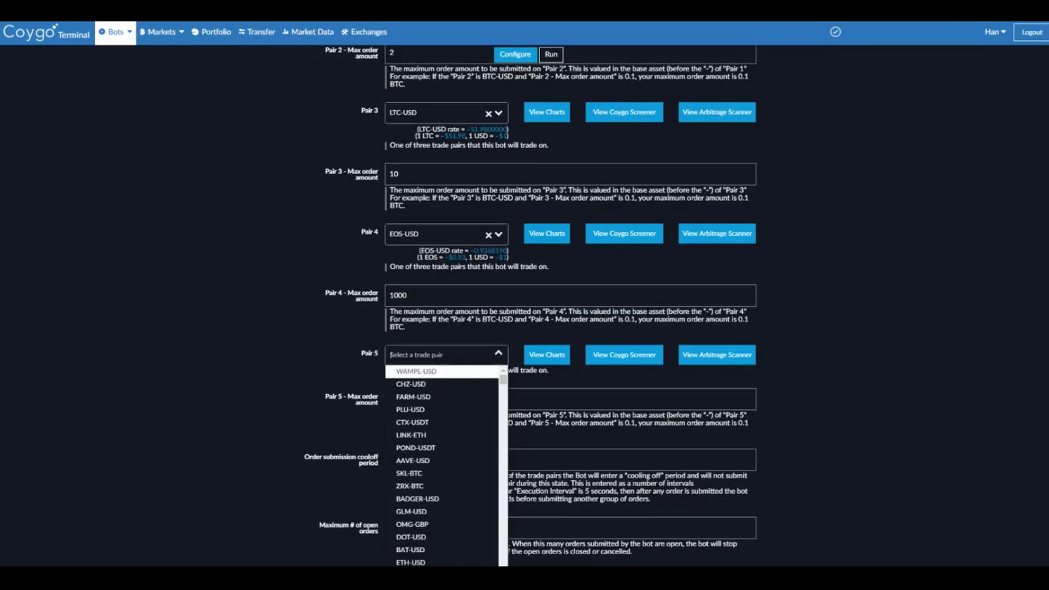
pyautogui.write('zrx')
pyautogui.press('Down')
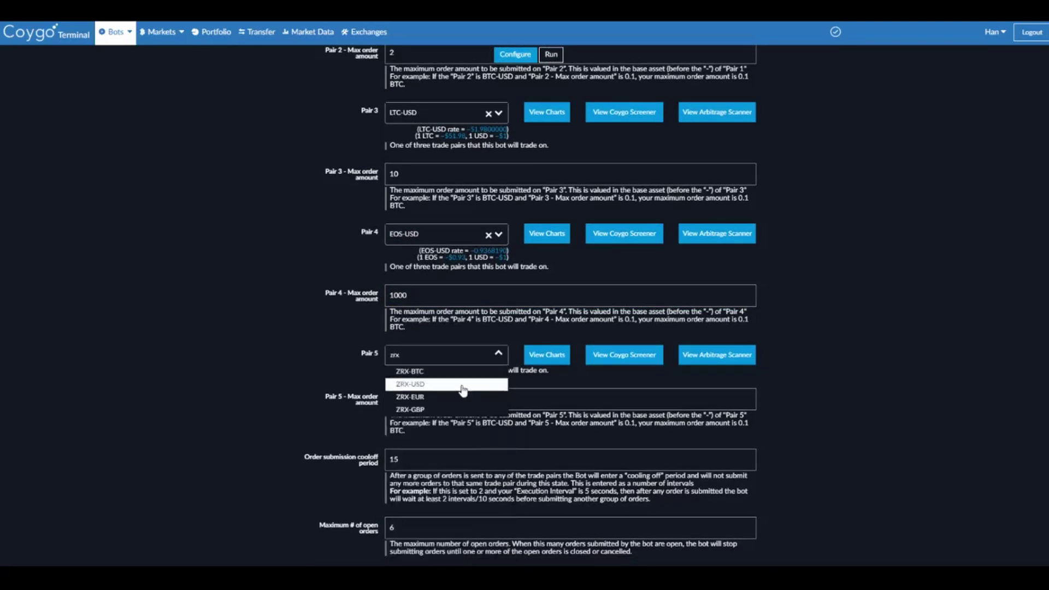
pyautogui.press('Return')
pyautogui.scroll(-1, 295, 349)
pyautogui.click(426, 343)
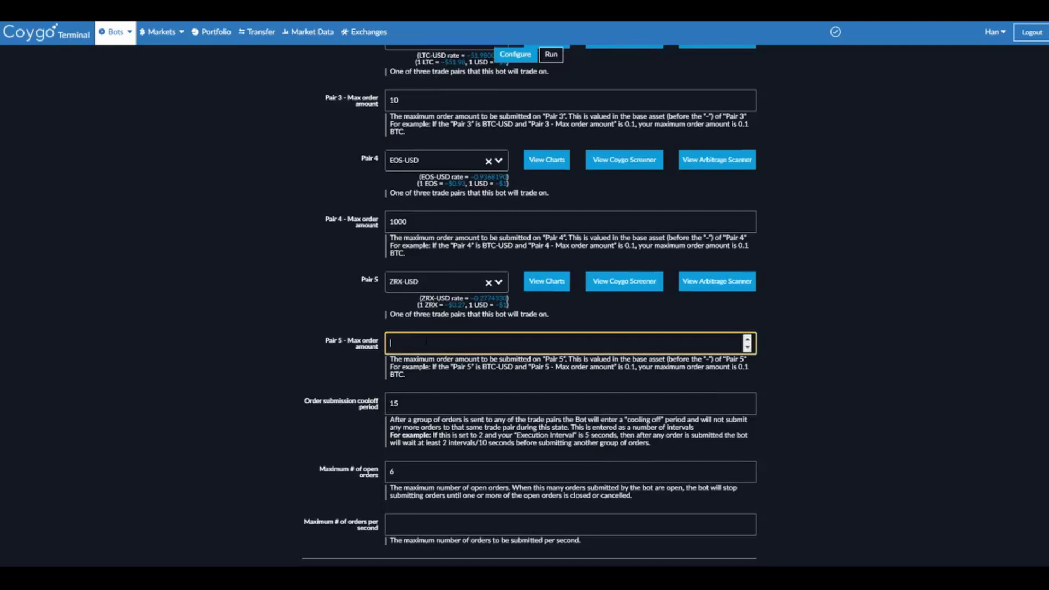
pyautogui.write('2000')
pyautogui.click(261, 304)
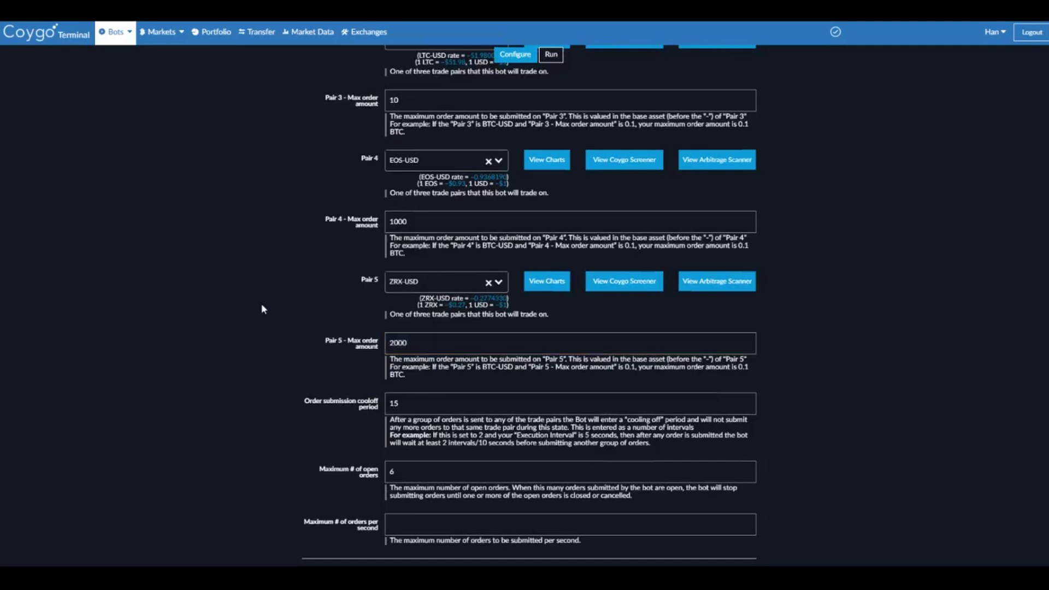
pyautogui.scroll(2, 261, 303)
pyautogui.scroll(5, 258, 310)
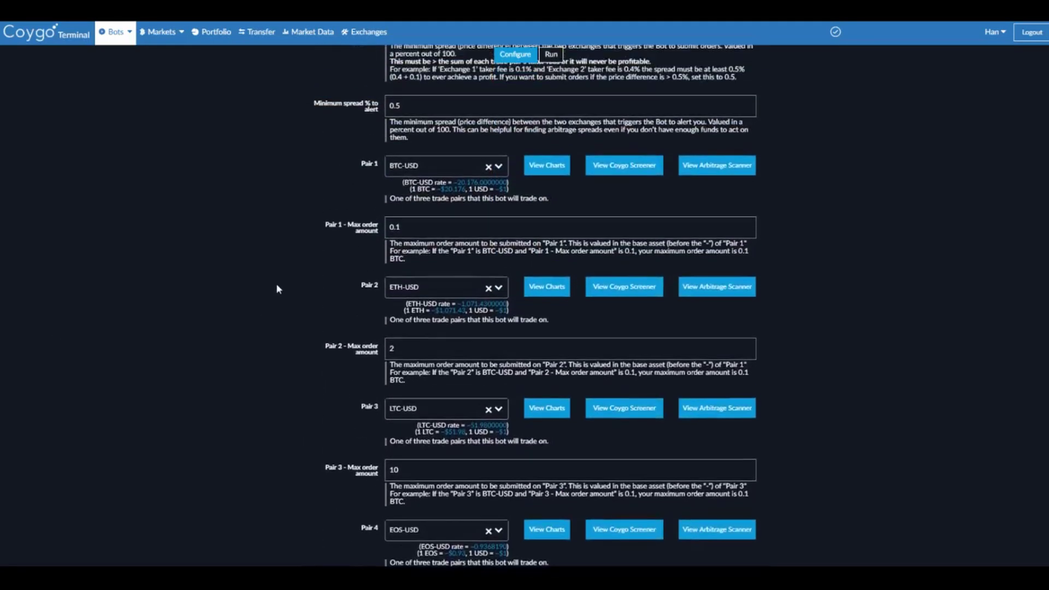
pyautogui.scroll(-2, 278, 296)
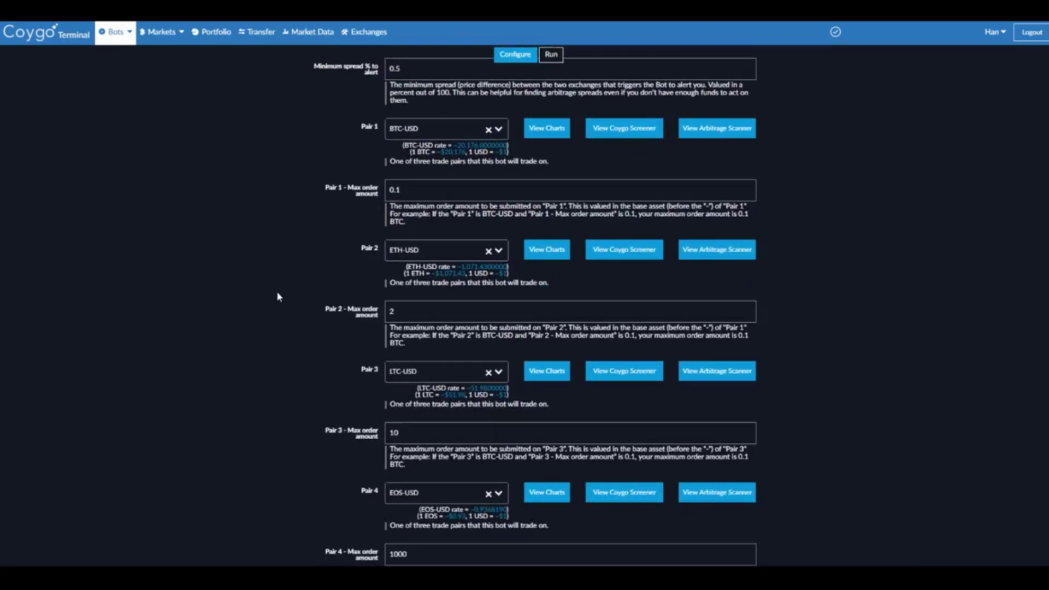
pyautogui.scroll(-3, 277, 297)
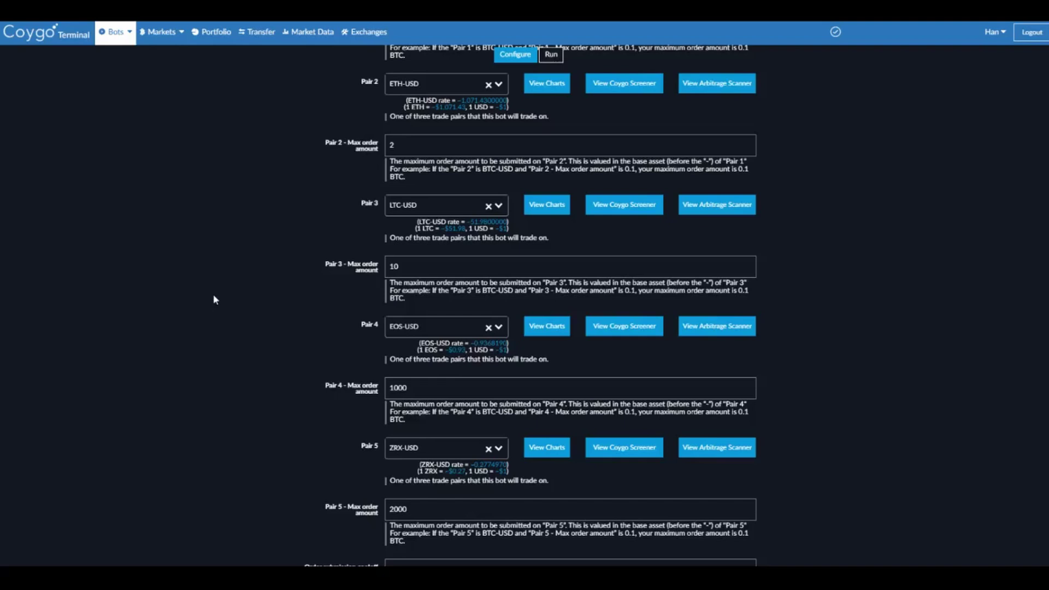
pyautogui.scroll(-2, 213, 300)
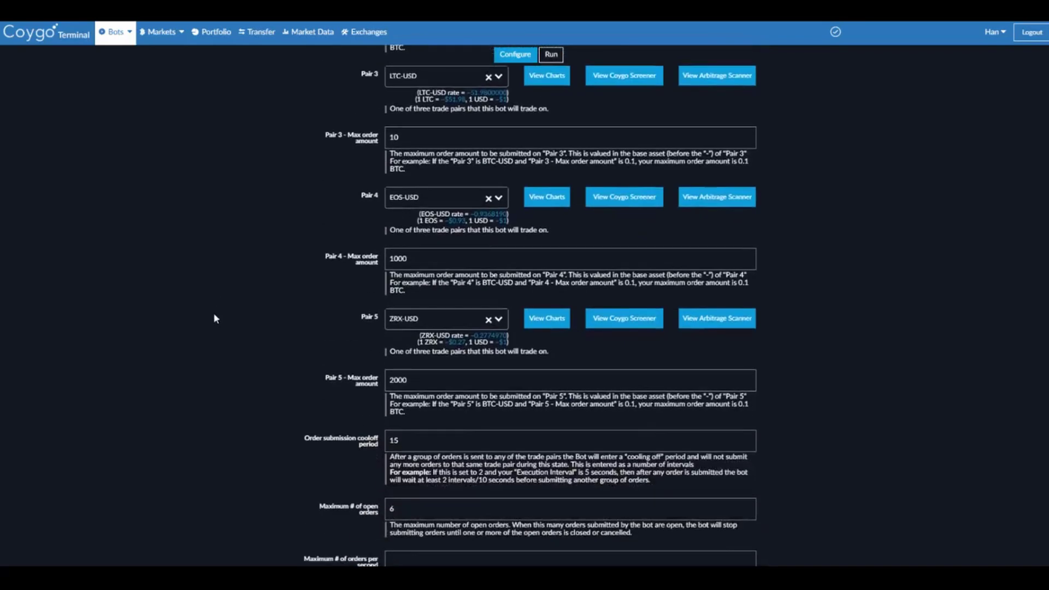
pyautogui.scroll(-2, 214, 316)
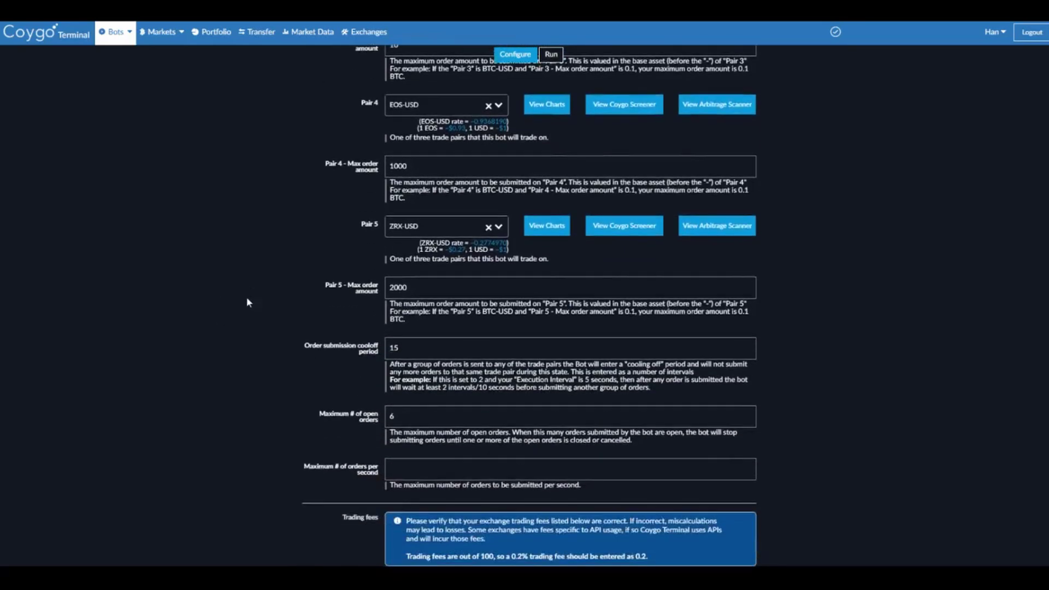
pyautogui.scroll(-1, 249, 293)
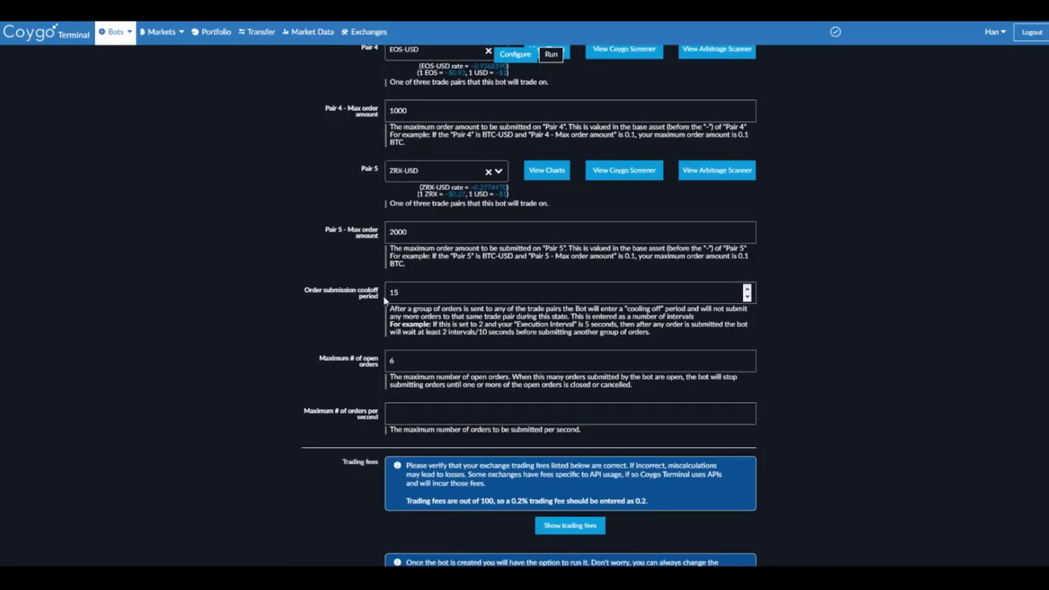
# Set the maximum number of orders per second to 6.
pyautogui.moveTo(310, 291); pyautogui.dragTo(363, 291)
pyautogui.click(335, 293)
pyautogui.scroll(-1, 192, 300)
pyautogui.click(368, 309)
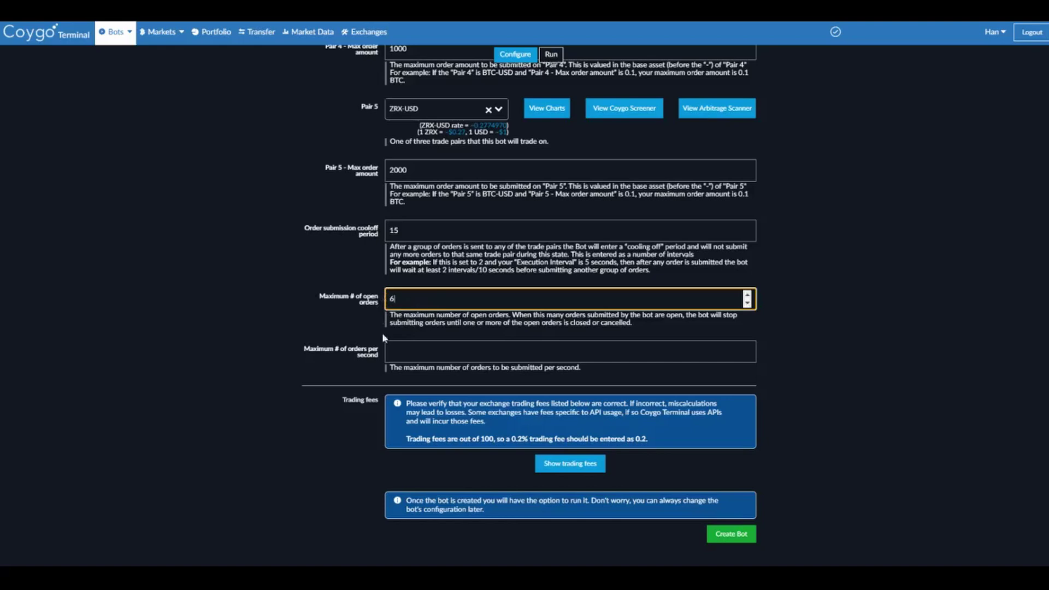
pyautogui.click(439, 350)
pyautogui.write('6')
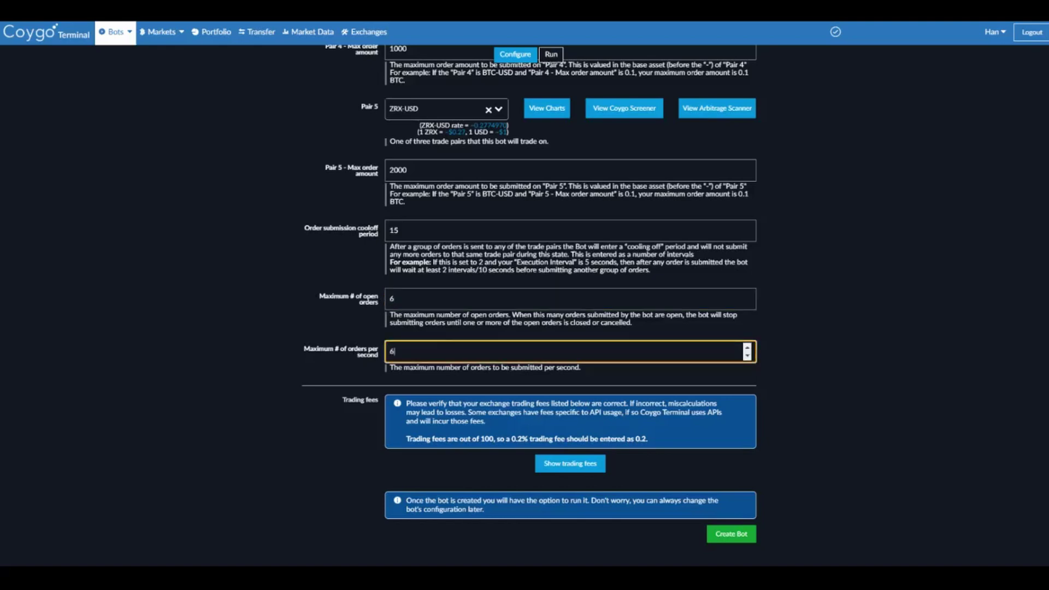
# Show and review the Kraken and Coinbase Pro trading fees for all five pairs.
pyautogui.click(594, 466)
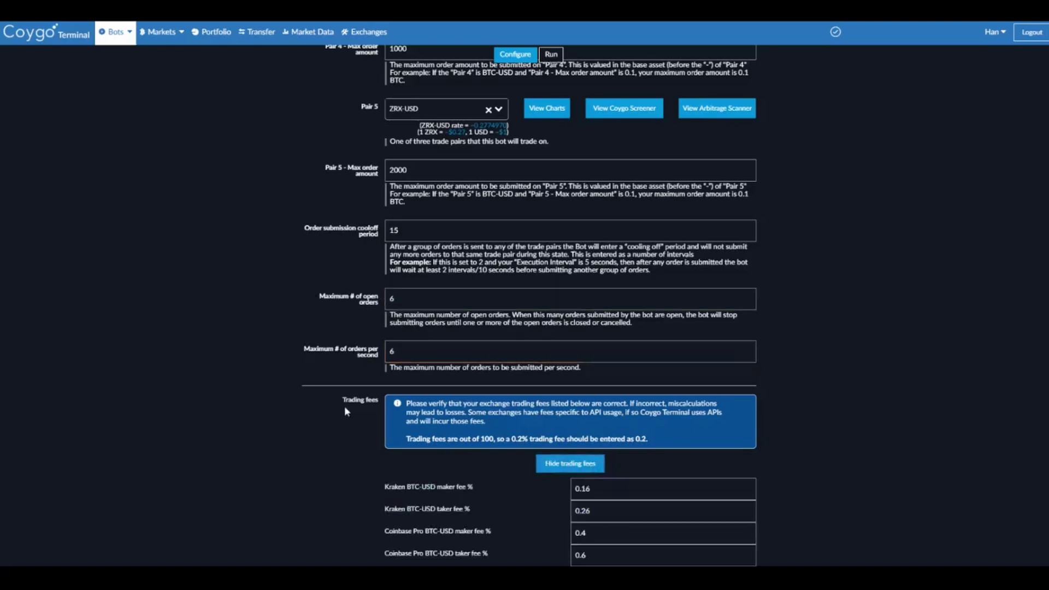
pyautogui.scroll(-3, 343, 405)
pyautogui.scroll(-1, 656, 290)
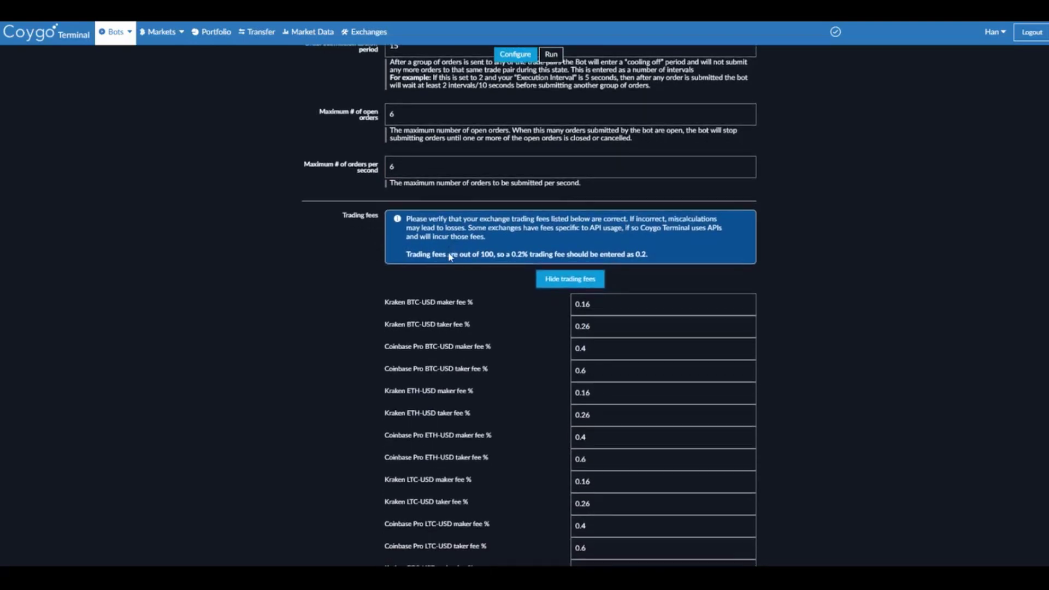
pyautogui.scroll(-3, 656, 290)
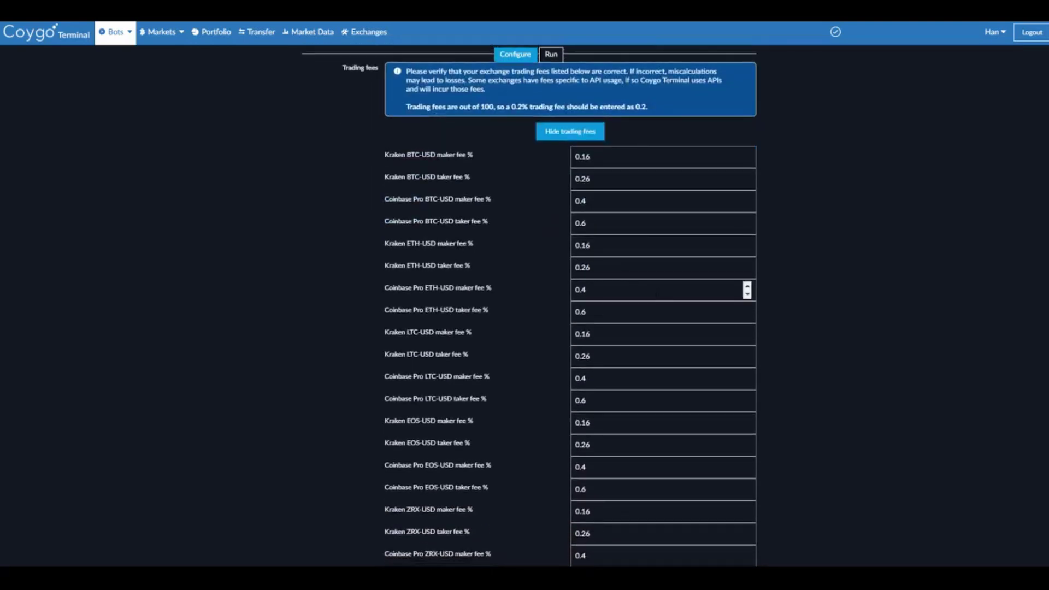
pyautogui.scroll(-2, 413, 325)
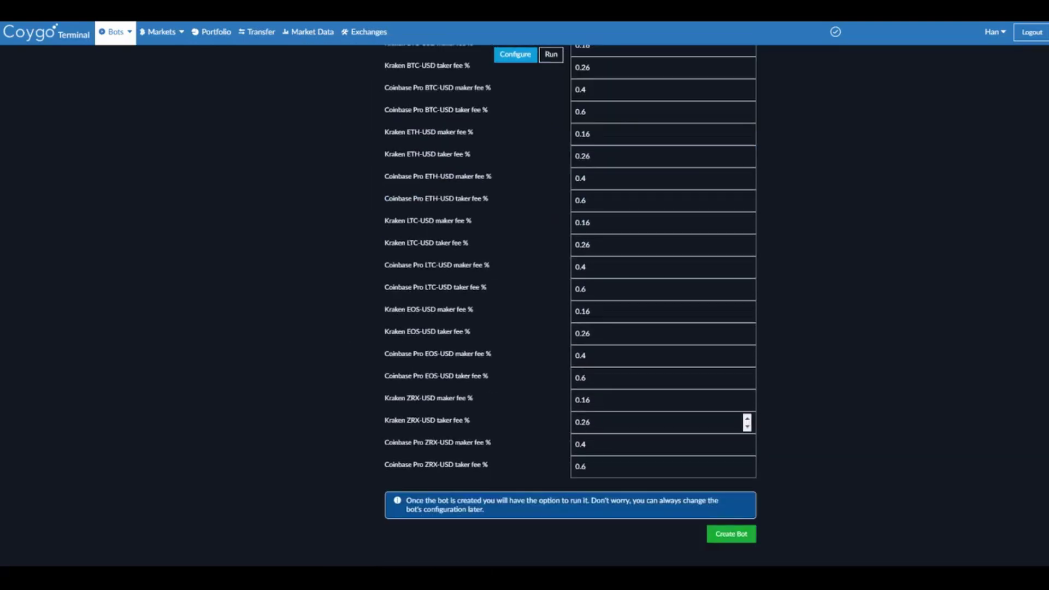
pyautogui.scroll(3, 437, 388)
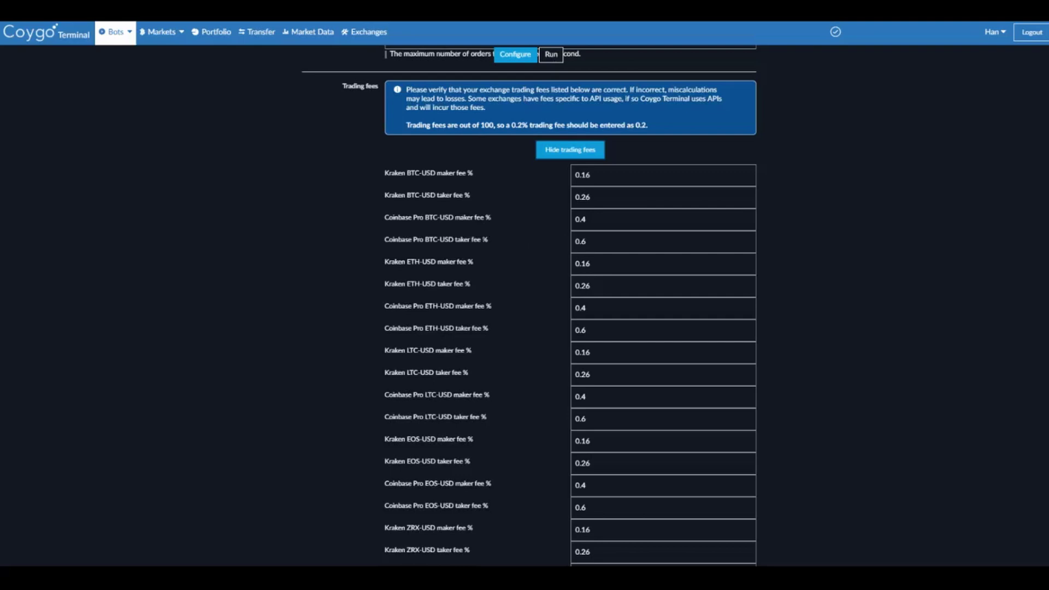
pyautogui.scroll(-3, 401, 401)
# Create the Inter-exchange arb trader bot, review its saved settings, and go to its Run page.
pyautogui.click(732, 536)
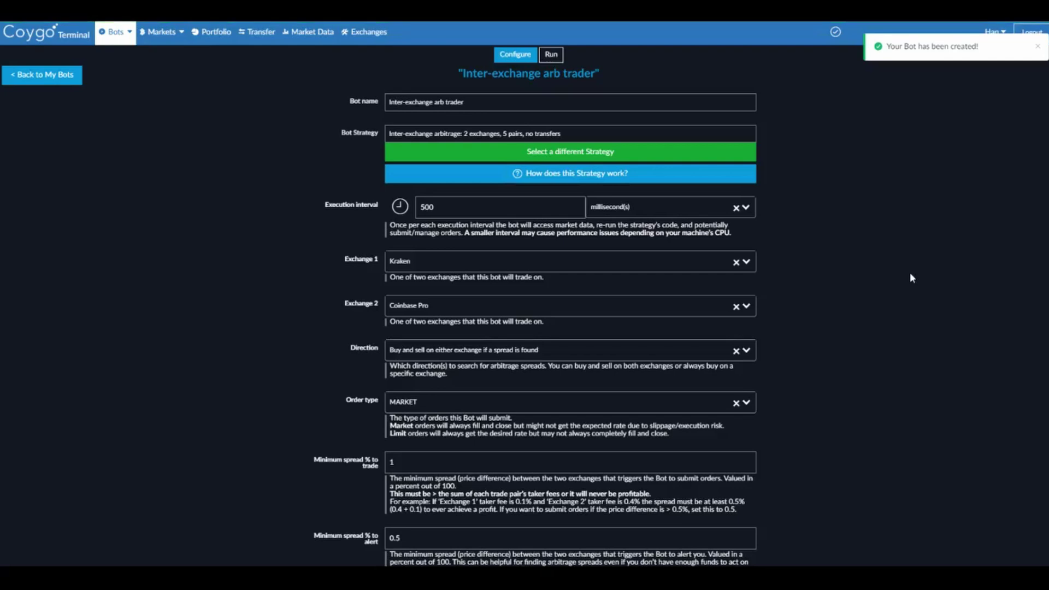
pyautogui.scroll(-1, 885, 250)
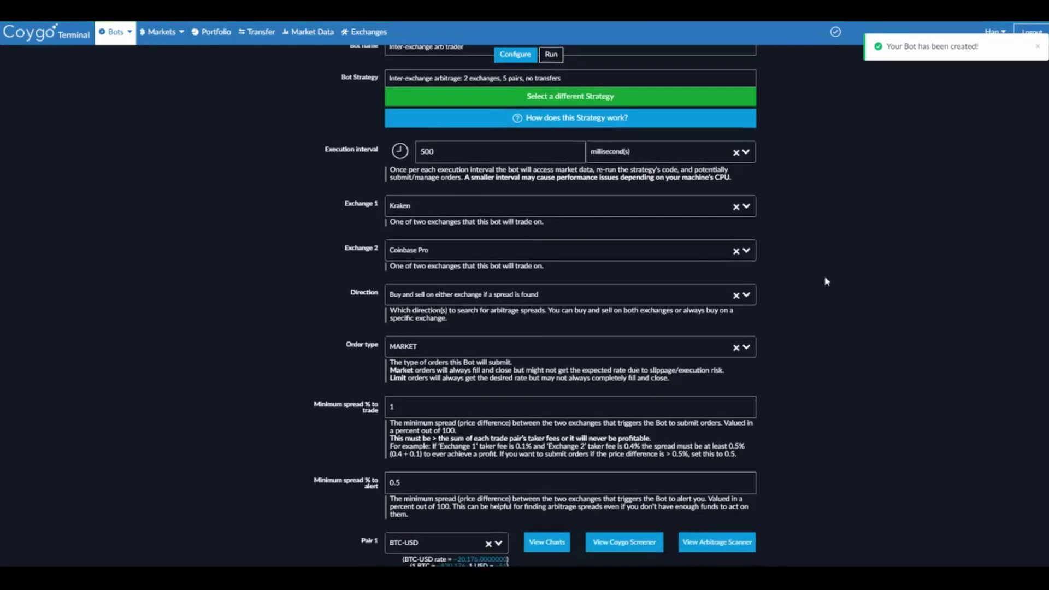
pyautogui.scroll(-2, 295, 304)
pyautogui.scroll(1, 295, 307)
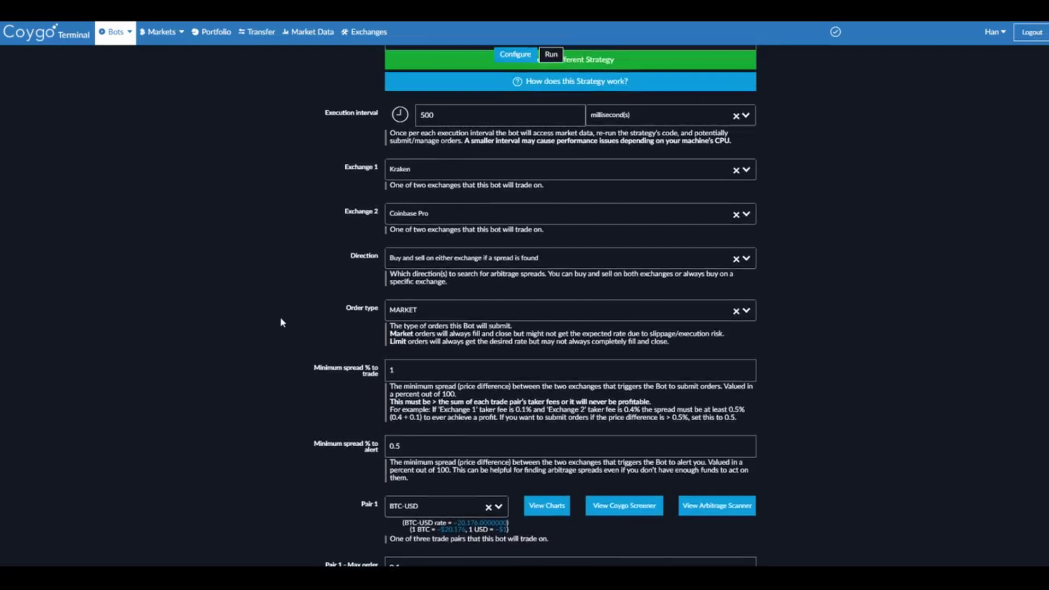
pyautogui.scroll(2, 276, 314)
pyautogui.scroll(-2, 279, 314)
pyautogui.scroll(2, 279, 309)
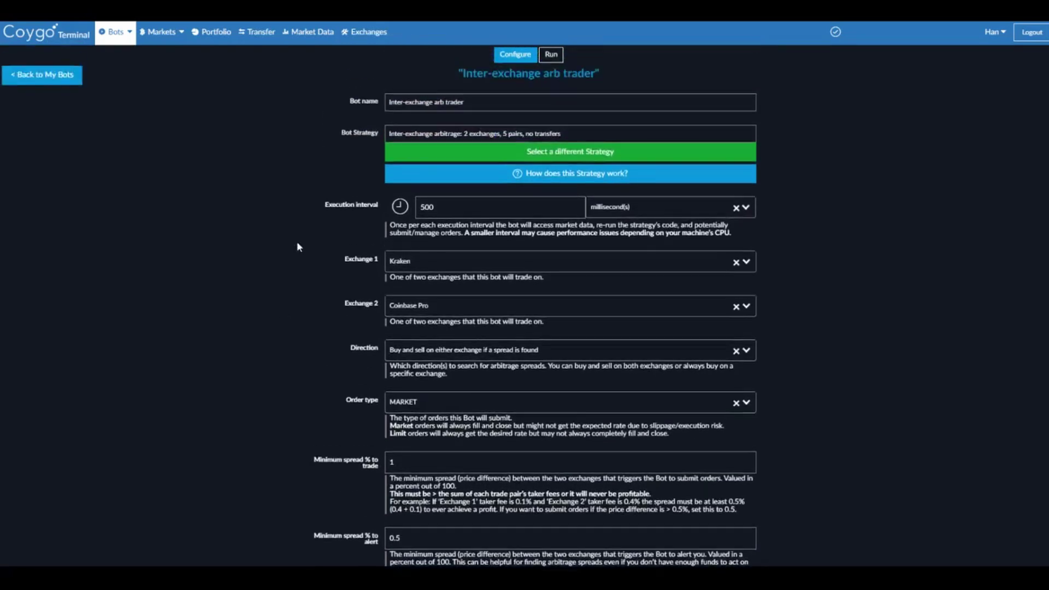
pyautogui.click(551, 55)
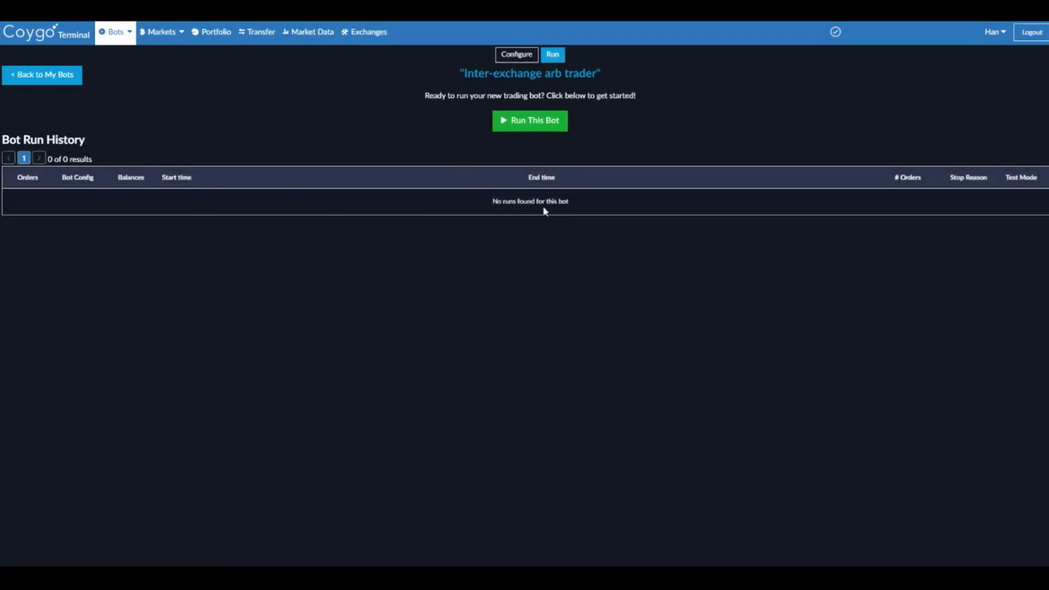
# Start a new test-mode run keeping the 4-hour maximum run time.
pyautogui.click(525, 126)
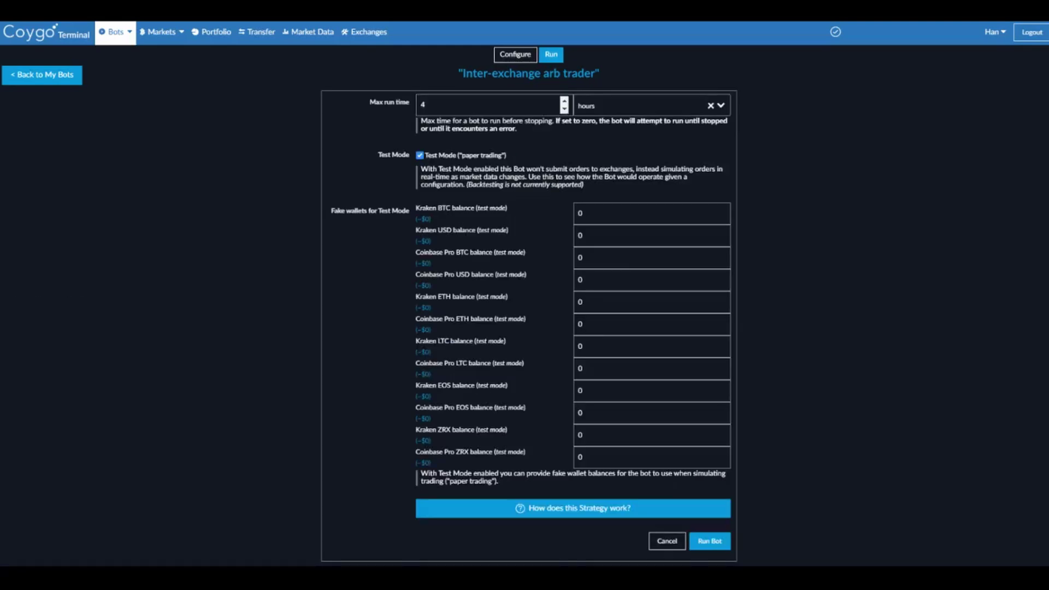
pyautogui.click(505, 105)
pyautogui.click(355, 136)
# Give Kraken fake balances of 1 BTC and 10000 USD.
pyautogui.click(682, 213)
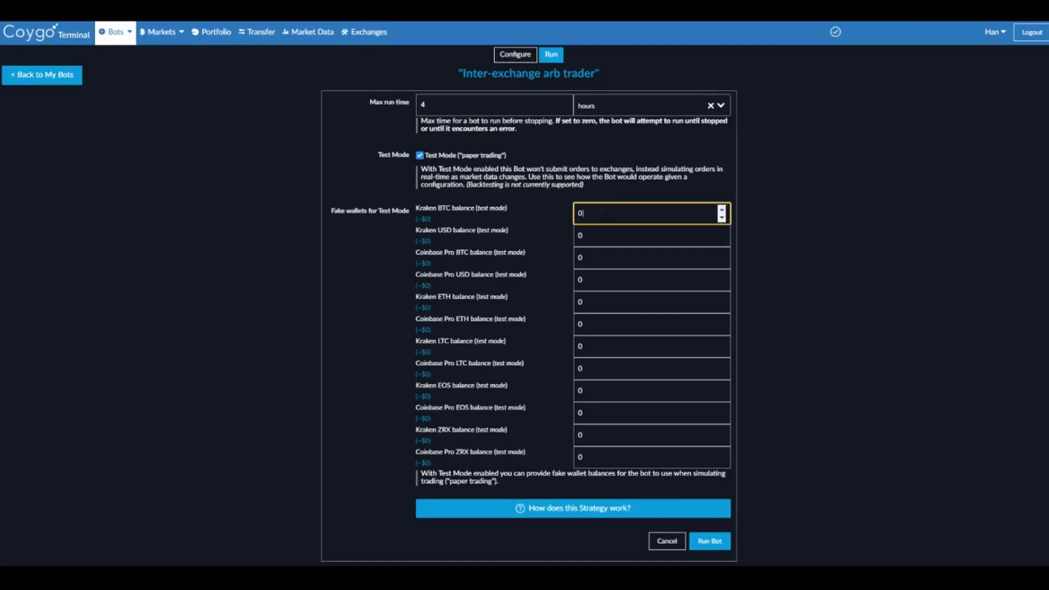
pyautogui.press('BackSpace')
pyautogui.write('1')
pyautogui.press('Tab')
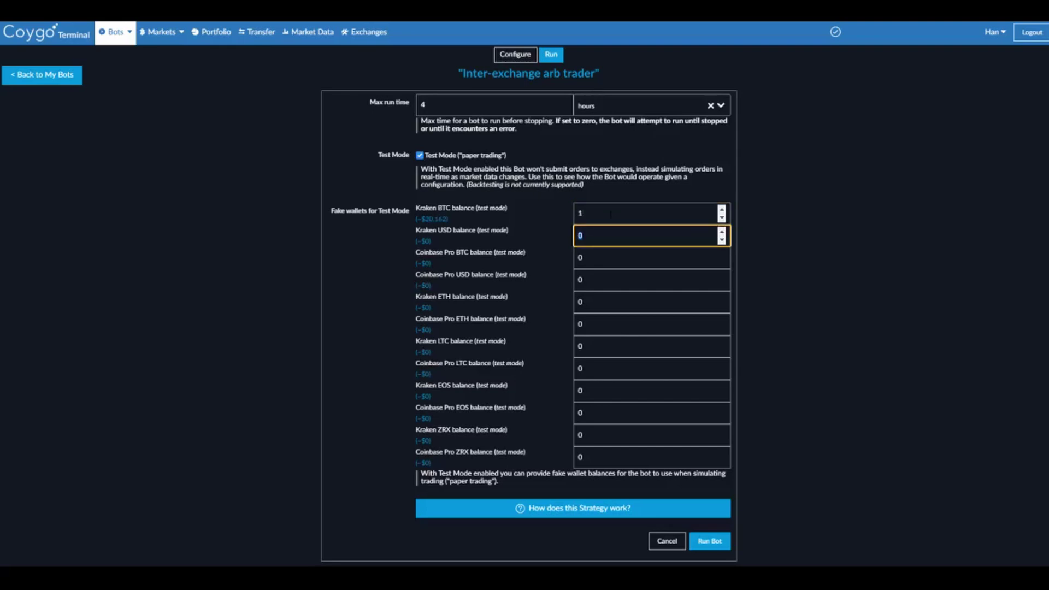
pyautogui.write('10000')
pyautogui.click(226, 252)
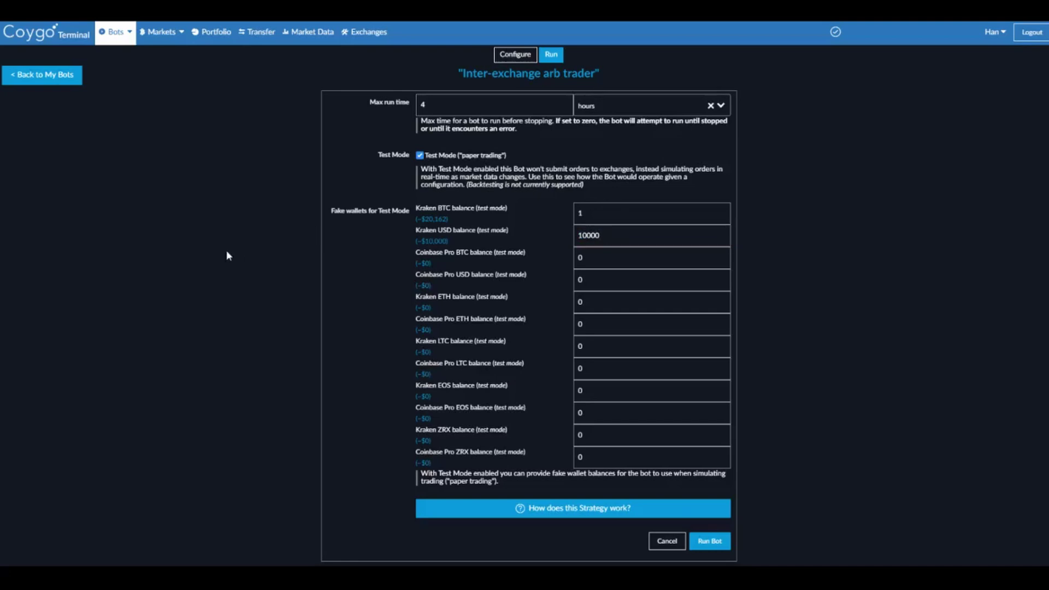
# Give Coinbase Pro fake balances of 1 BTC and 10000 USD and submit the run.
pyautogui.click(609, 257)
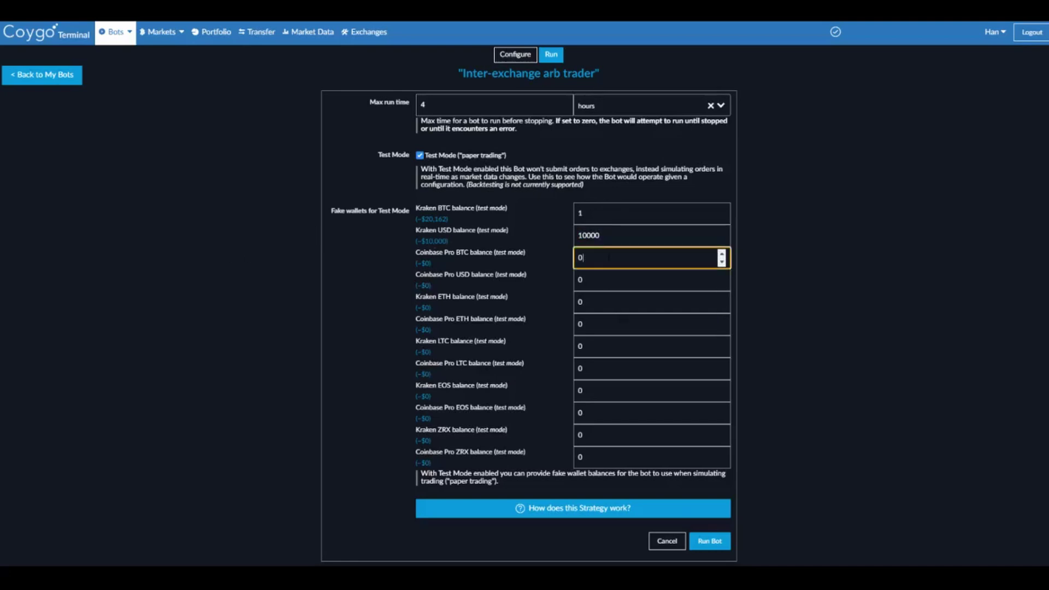
pyautogui.press('BackSpace')
pyautogui.write('1')
pyautogui.press('Tab')
pyautogui.press('BackSpace')
pyautogui.write('10000')
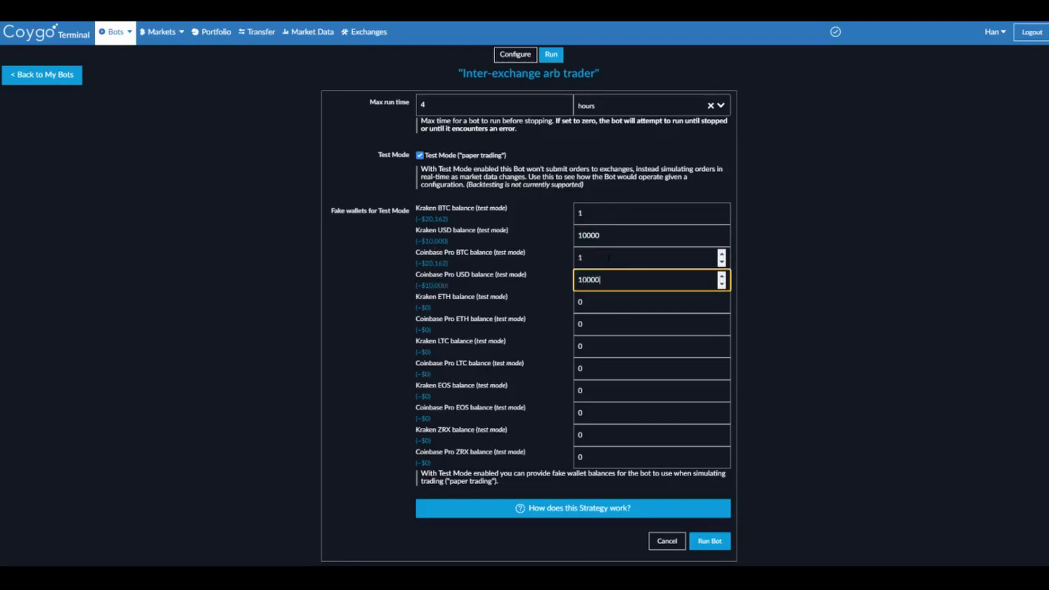
pyautogui.click(710, 541)
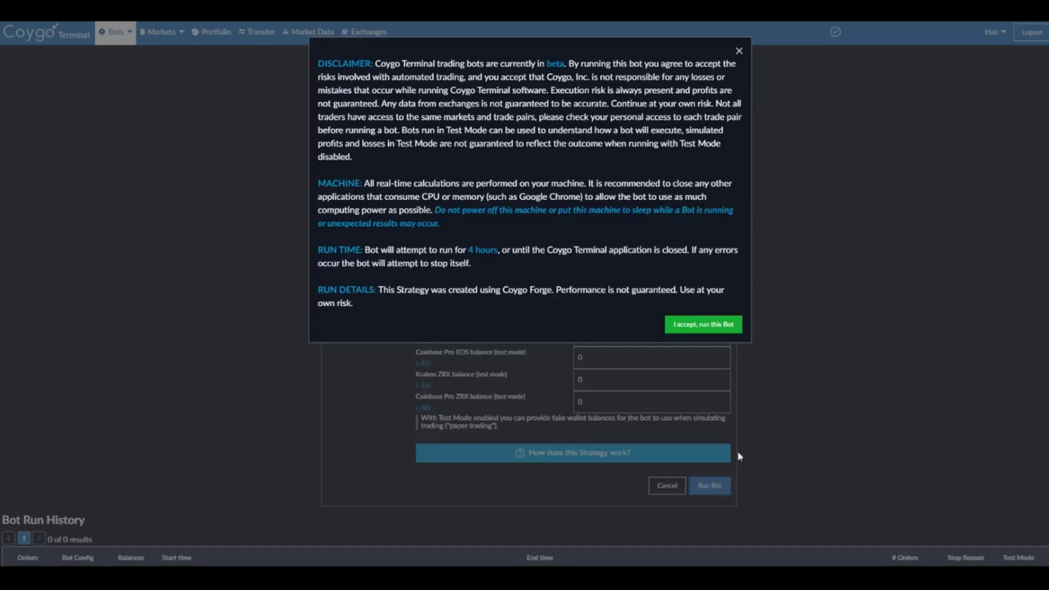
# Accept the risk disclaimer to launch the bot in test mode.
pyautogui.click(687, 326)
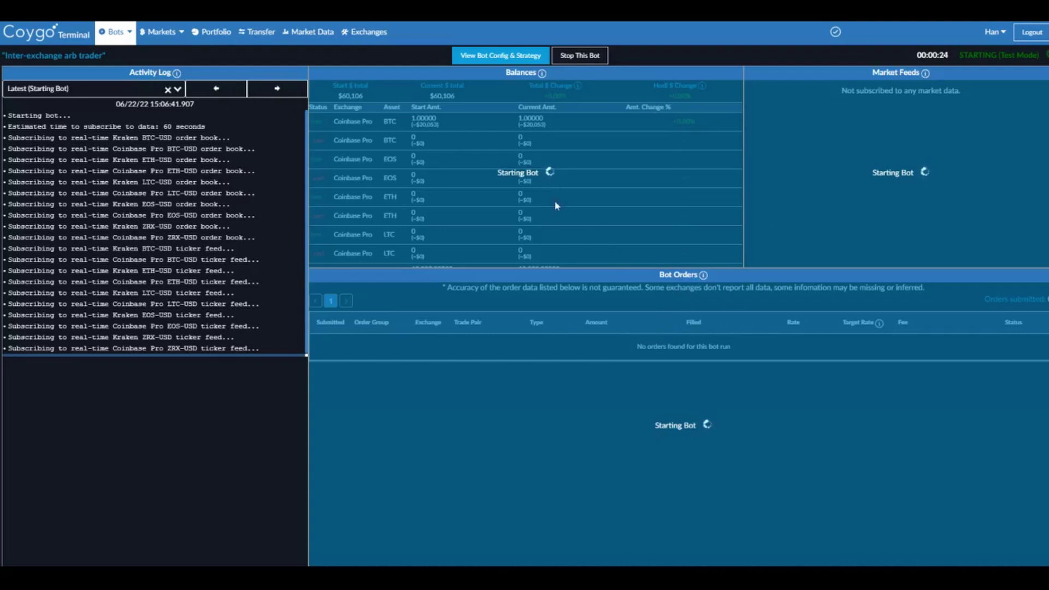
# Read the running bot's 'How does this Strategy work?' description and code, then close it.
pyautogui.click(496, 60)
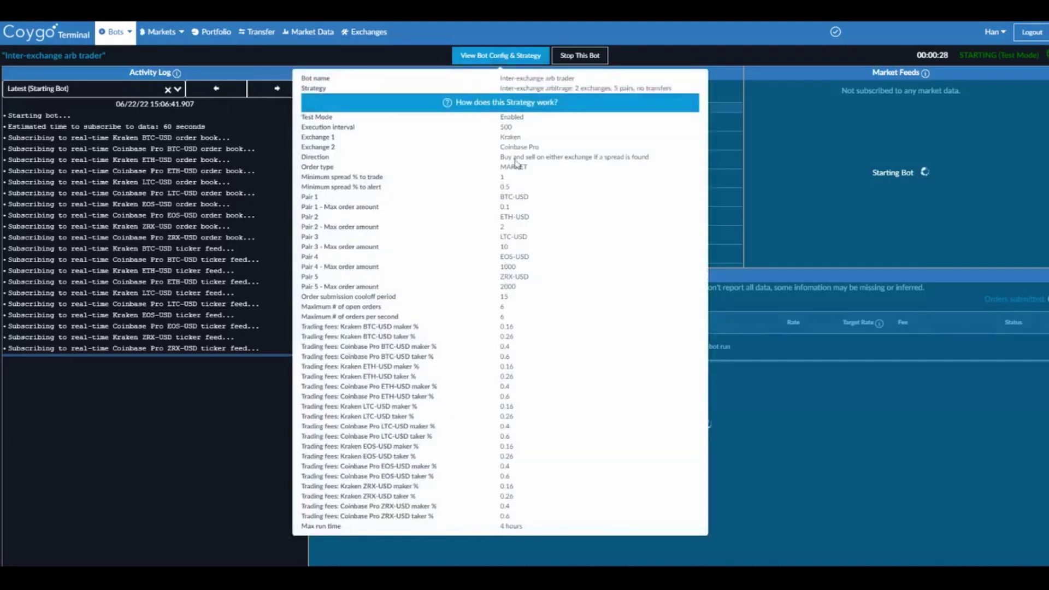
pyautogui.click(383, 102)
pyautogui.scroll(-2, 316, 173)
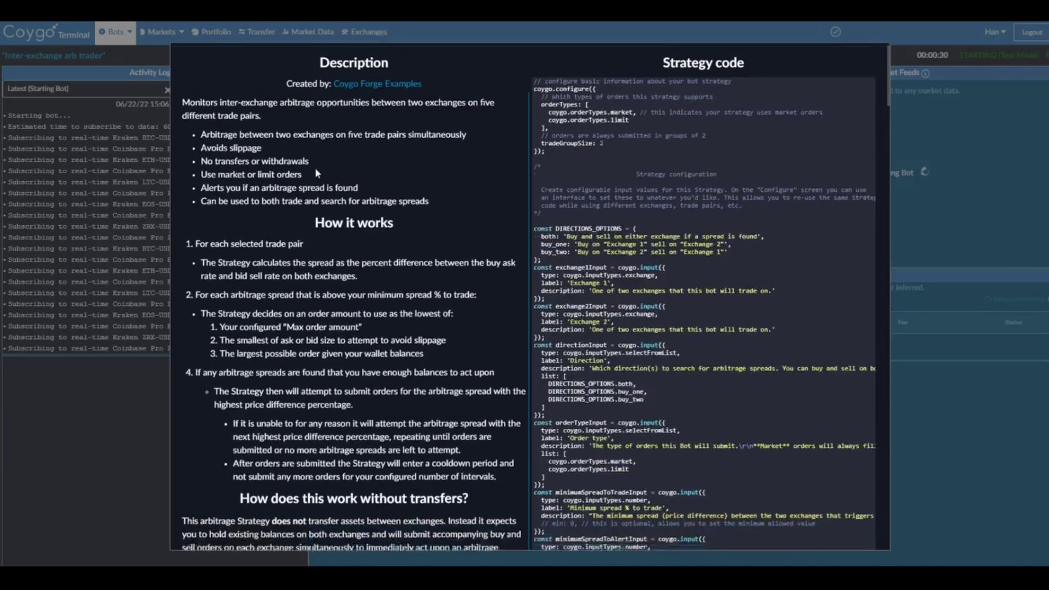
pyautogui.scroll(1, 316, 172)
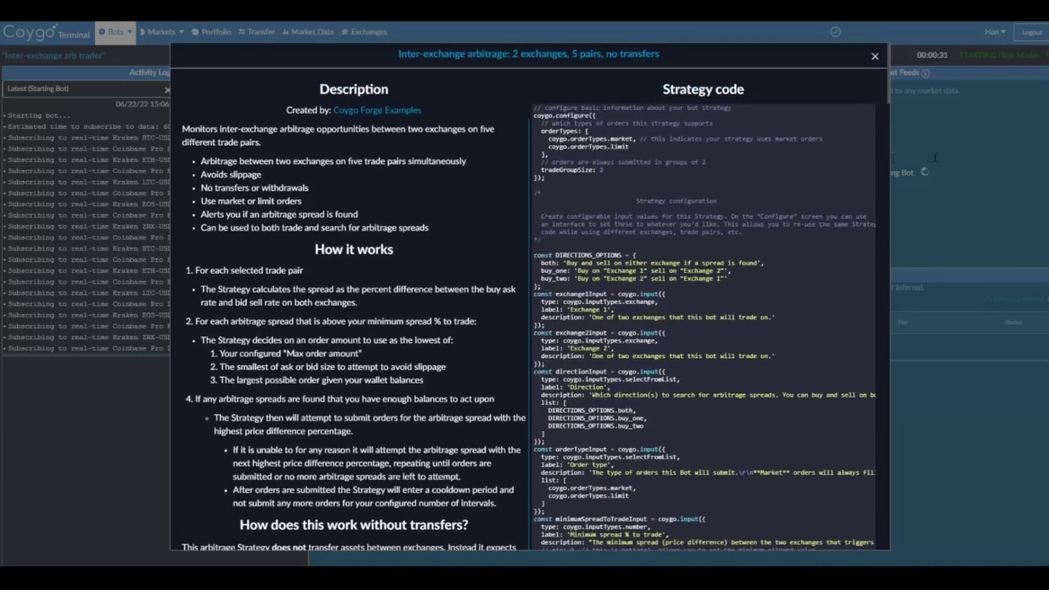
pyautogui.click(895, 85)
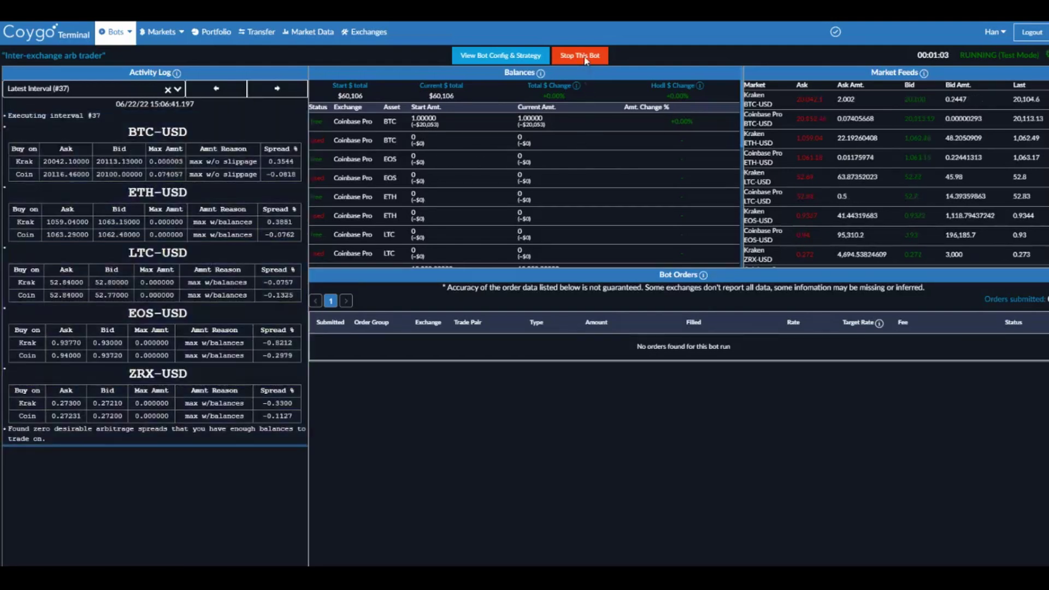
# Stop the test-mode bot and step back to the previous log entry's BTC-USD heading.
pyautogui.click(585, 62)
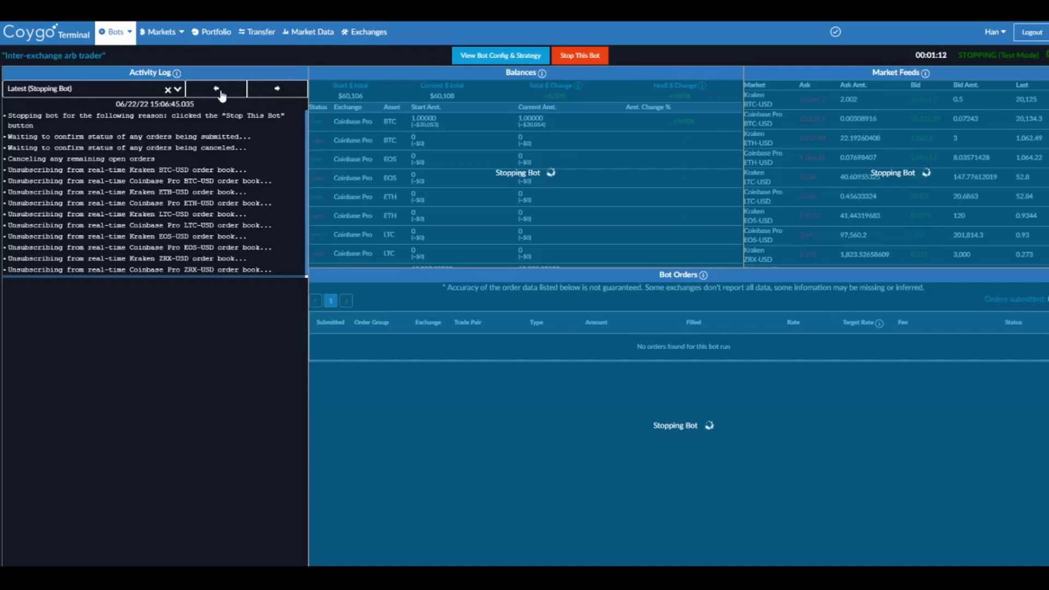
pyautogui.click(221, 92)
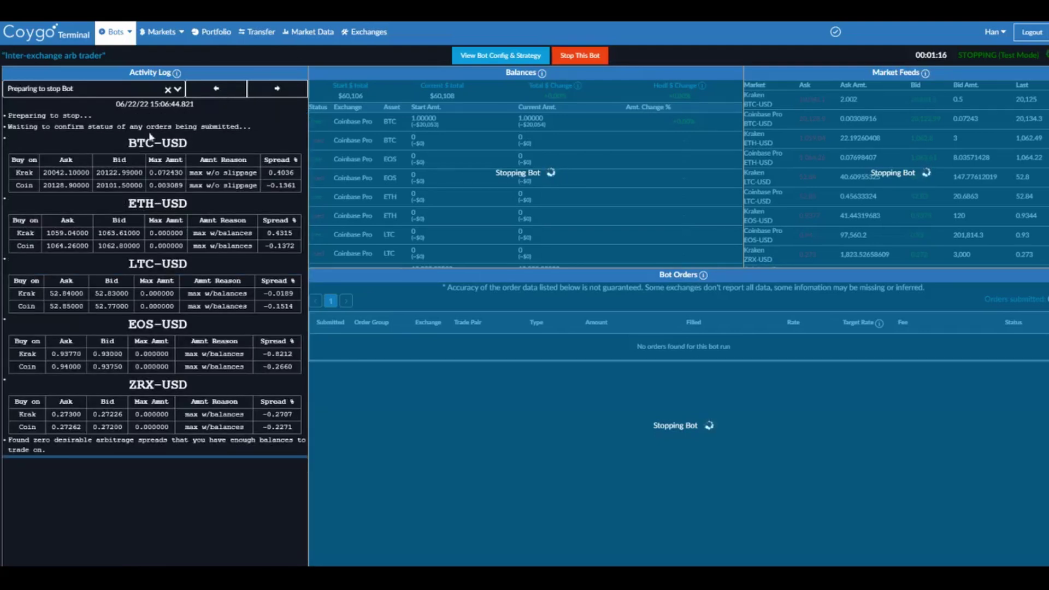
pyautogui.moveTo(127, 143); pyautogui.dragTo(203, 142)
pyautogui.click(195, 141)
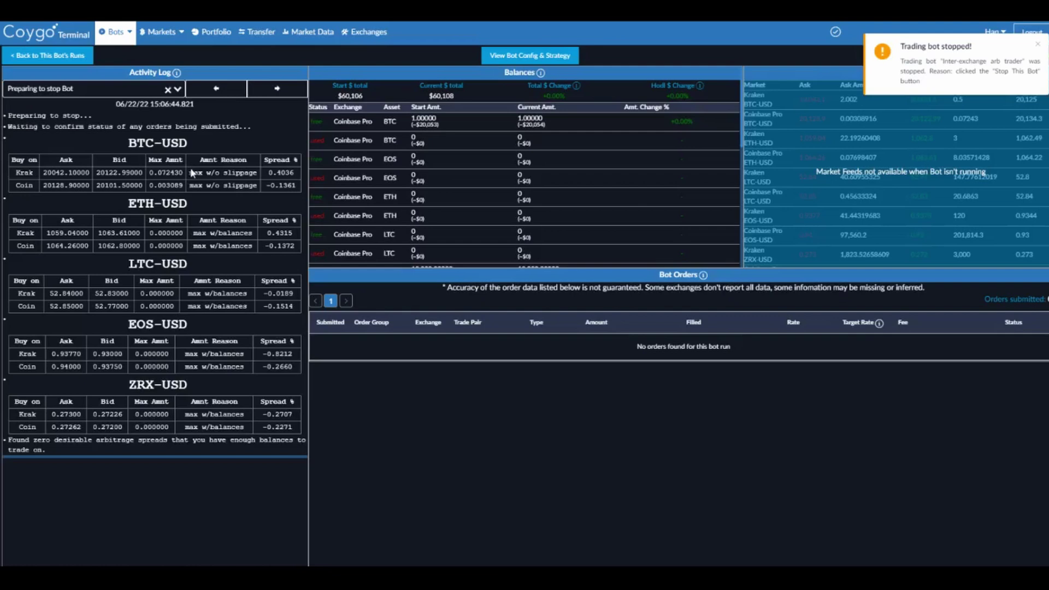
# Highlight the BTC-USD and ETH-USD spread reasons and the zero desirable arbitrage spreads line.
pyautogui.moveTo(189, 172); pyautogui.dragTo(253, 172)
pyautogui.click(253, 172)
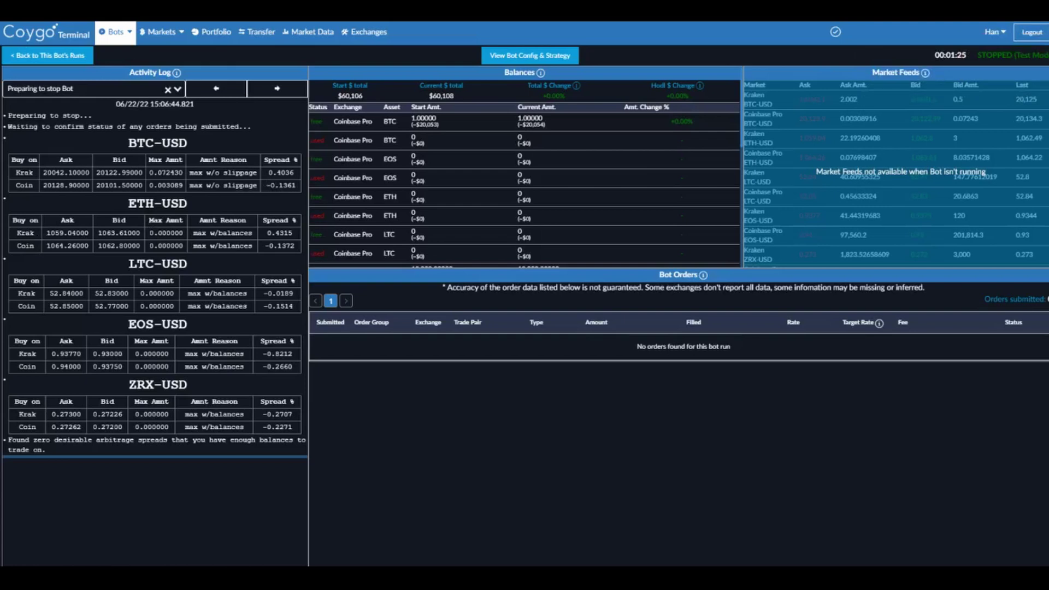
pyautogui.moveTo(194, 234); pyautogui.dragTo(246, 233)
pyautogui.click(246, 234)
pyautogui.moveTo(51, 456); pyautogui.dragTo(34, 440)
pyautogui.click(183, 164)
# Return to this bot's runs and review the latest run's configuration.
pyautogui.click(60, 56)
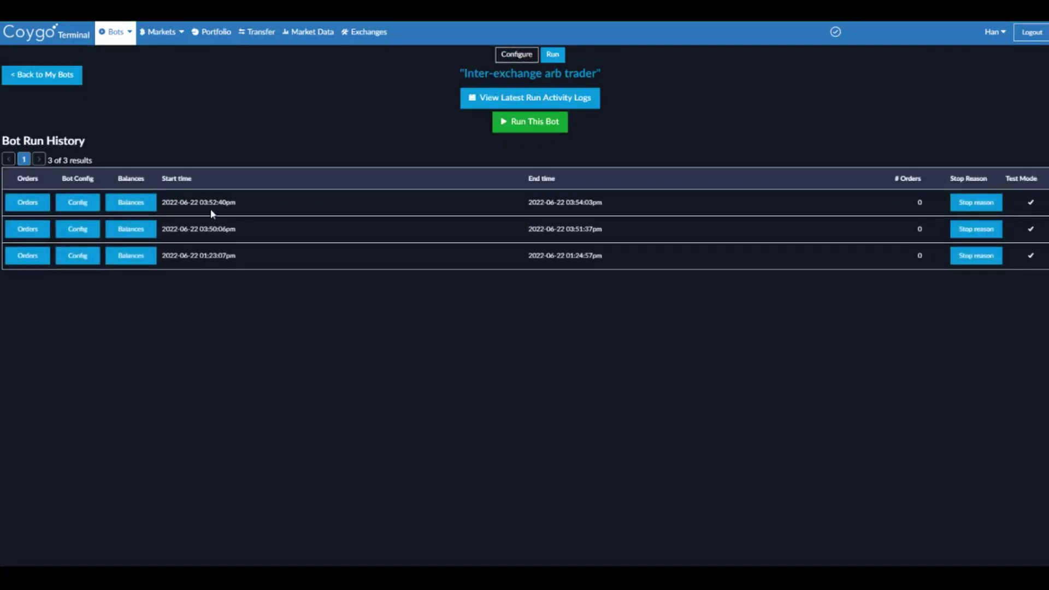
pyautogui.click(73, 201)
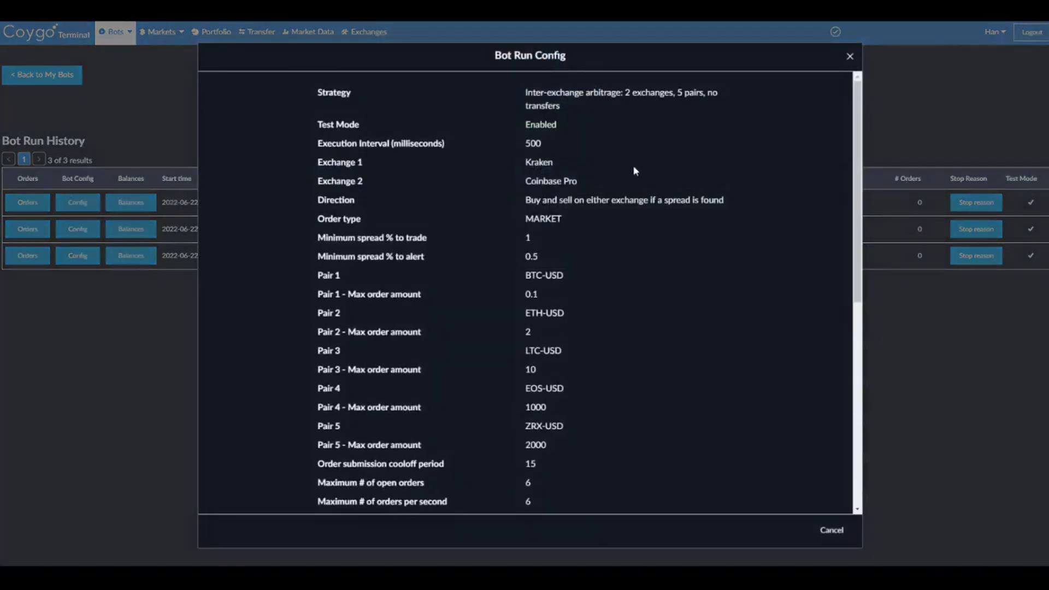
pyautogui.scroll(-5, 726, 454)
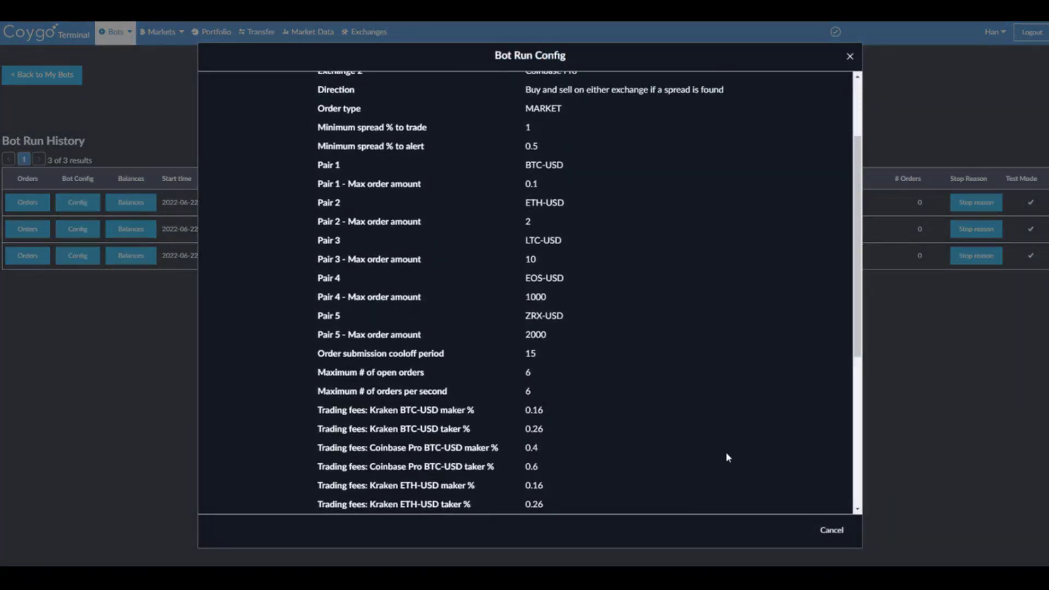
pyautogui.click(829, 530)
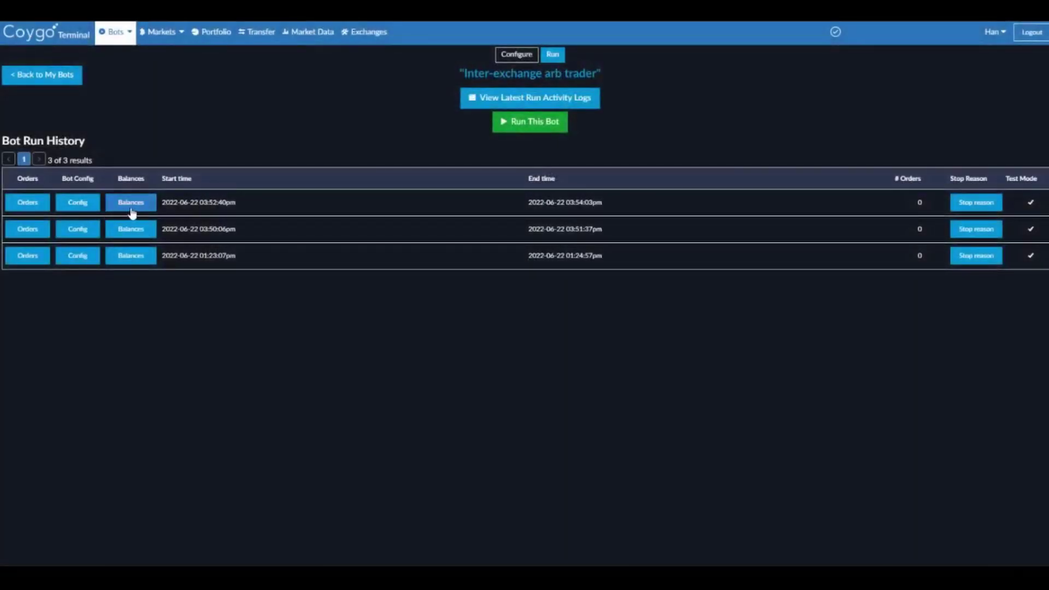
# Check the latest run's balances ($60,106 to $60,108) and its 0 placed orders.
pyautogui.click(132, 206)
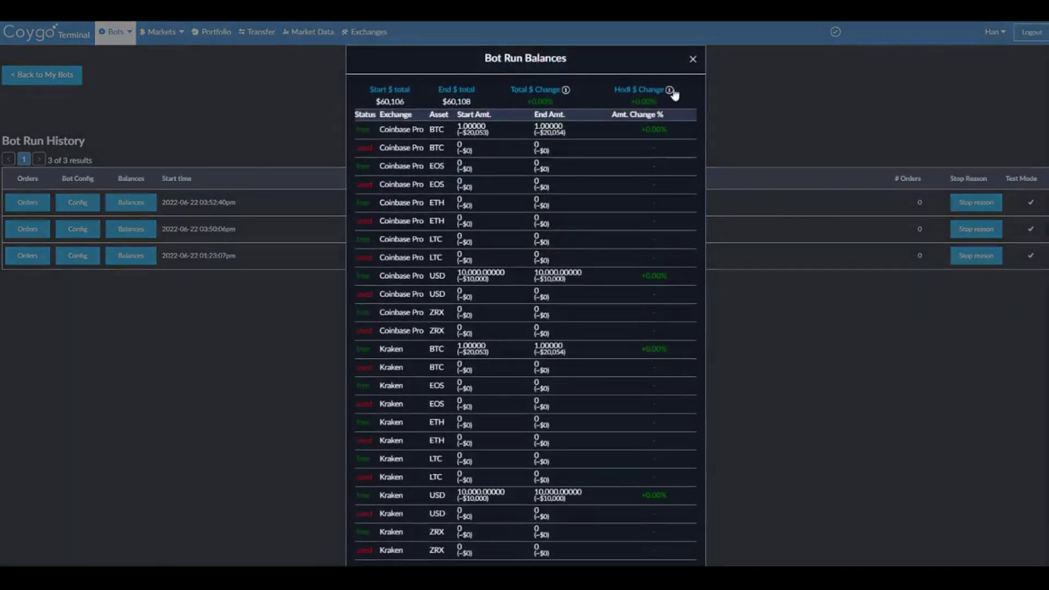
pyautogui.click(692, 65)
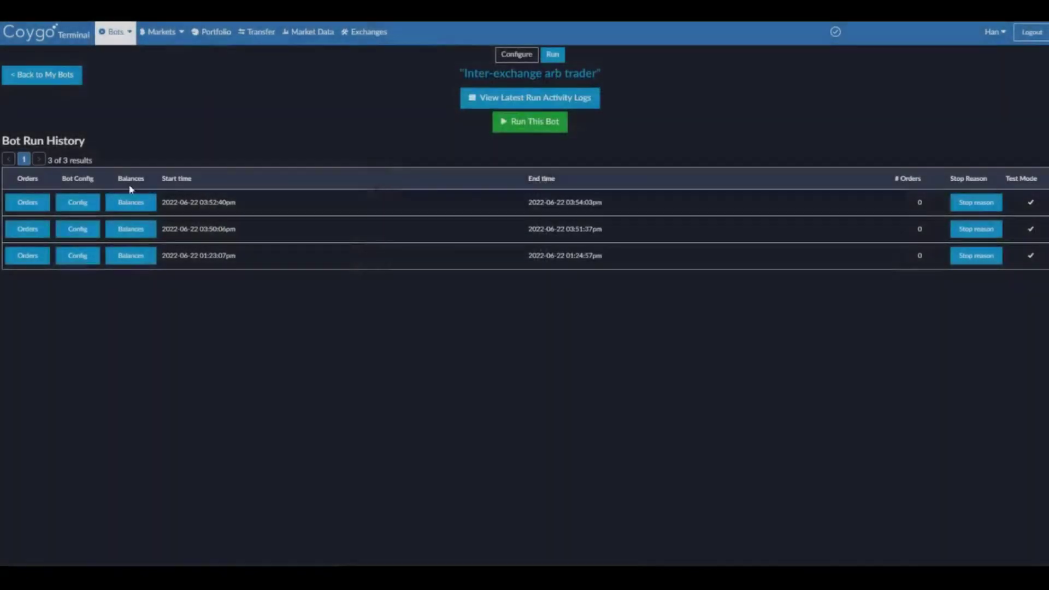
pyautogui.click(40, 207)
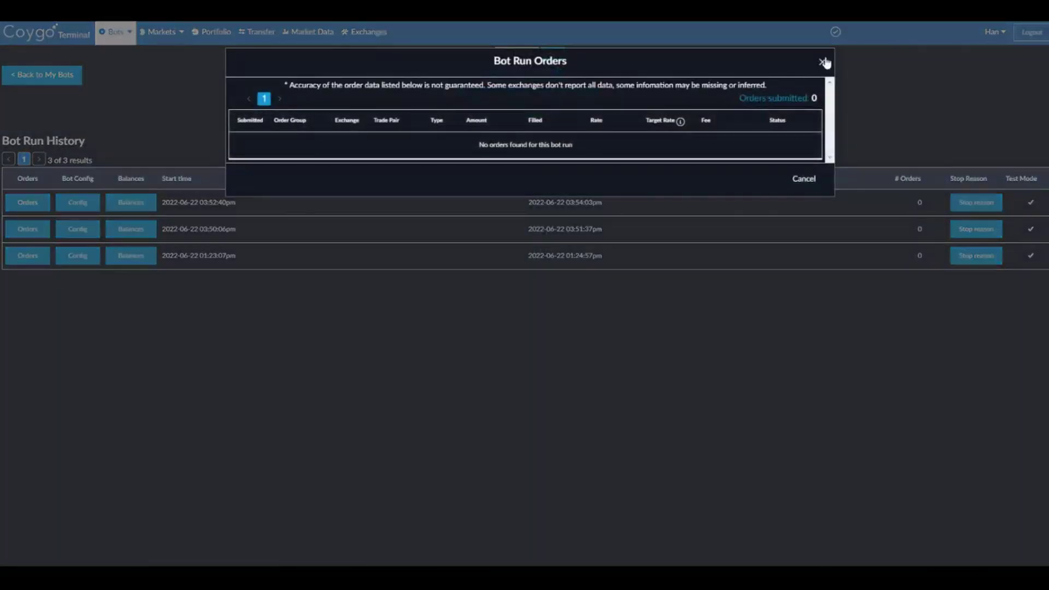
pyautogui.click(822, 62)
pyautogui.moveTo(971, 202)
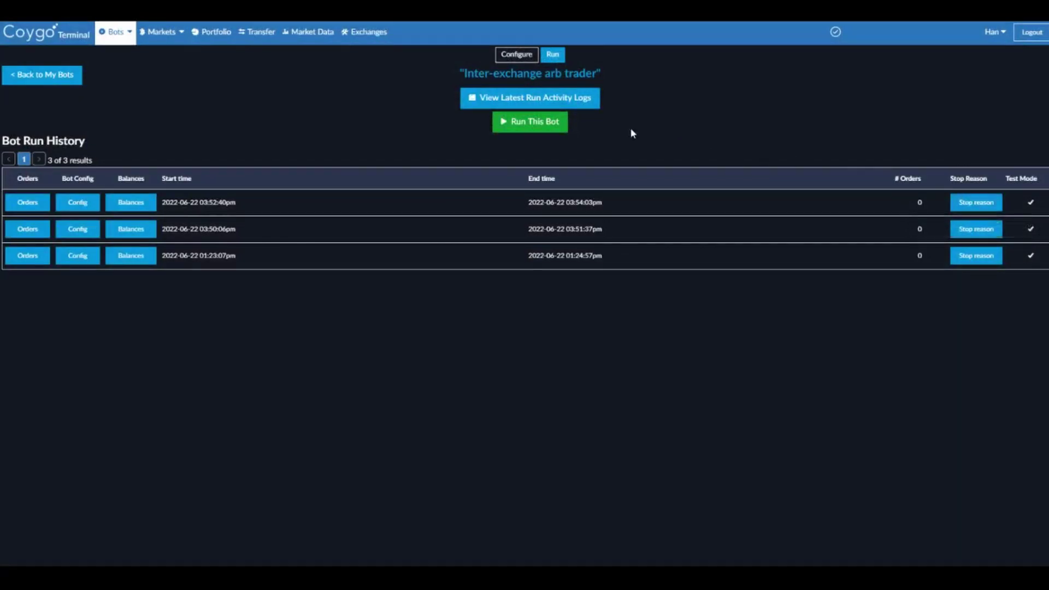
# Page the latest run's activity logs back to Interval #37, then start a new run setup.
pyautogui.click(570, 101)
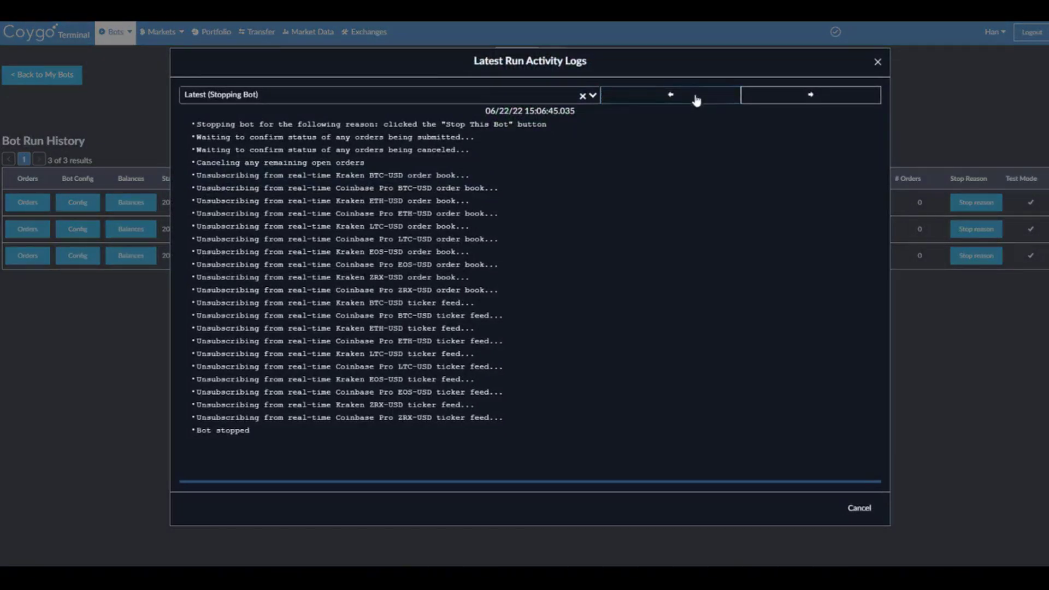
pyautogui.click(696, 96)
pyautogui.click(696, 97)
pyautogui.click(782, 94)
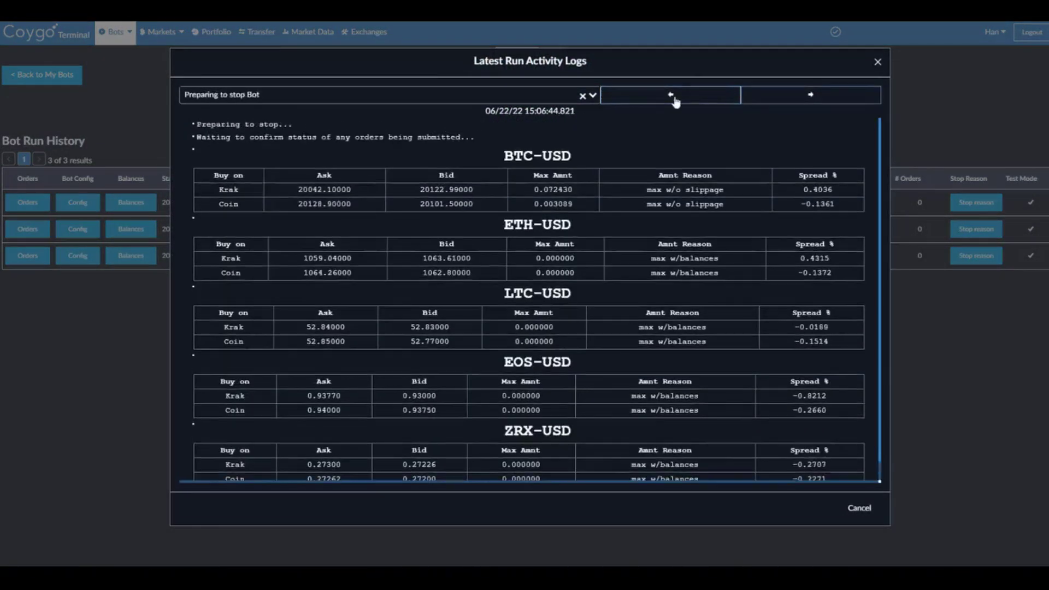
pyautogui.click(674, 94)
pyautogui.click(675, 98)
pyautogui.click(677, 99)
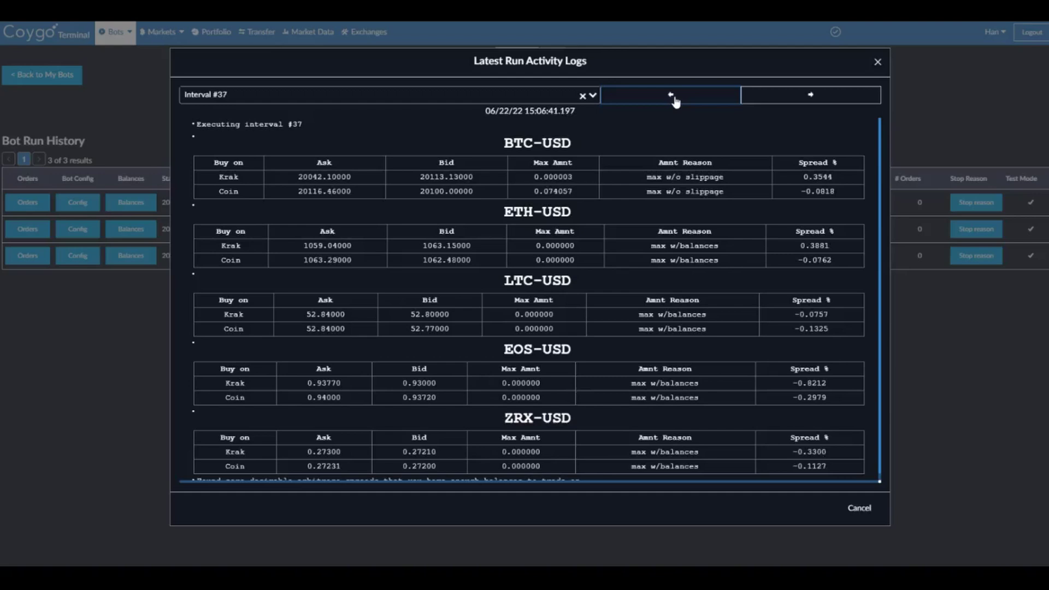
pyautogui.click(878, 63)
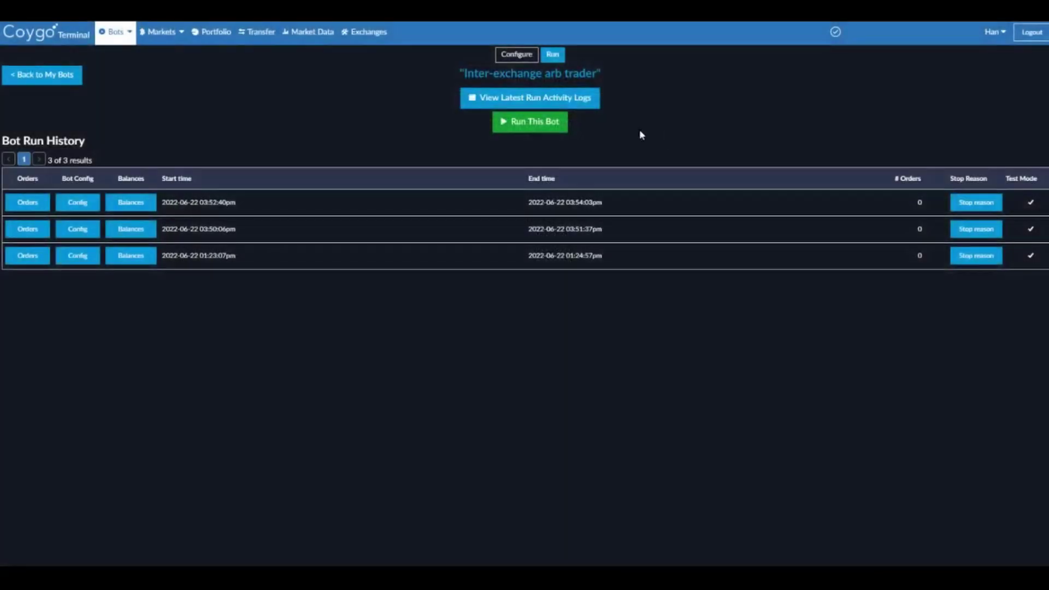
pyautogui.click(547, 119)
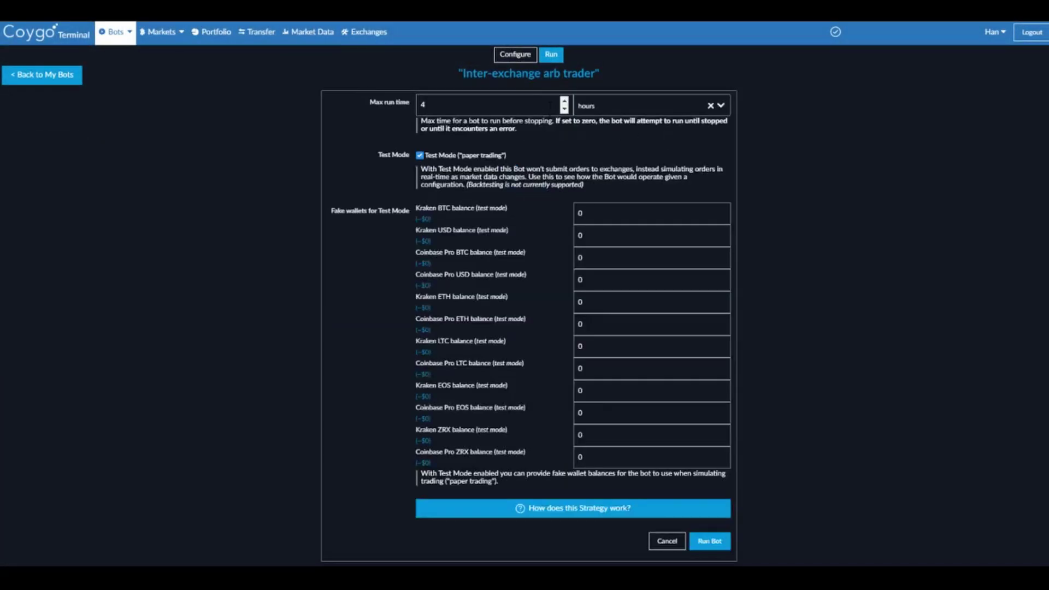
# Compare live and test wallet fields, leave Test Mode on, and return to Bots Home.
pyautogui.click(432, 157)
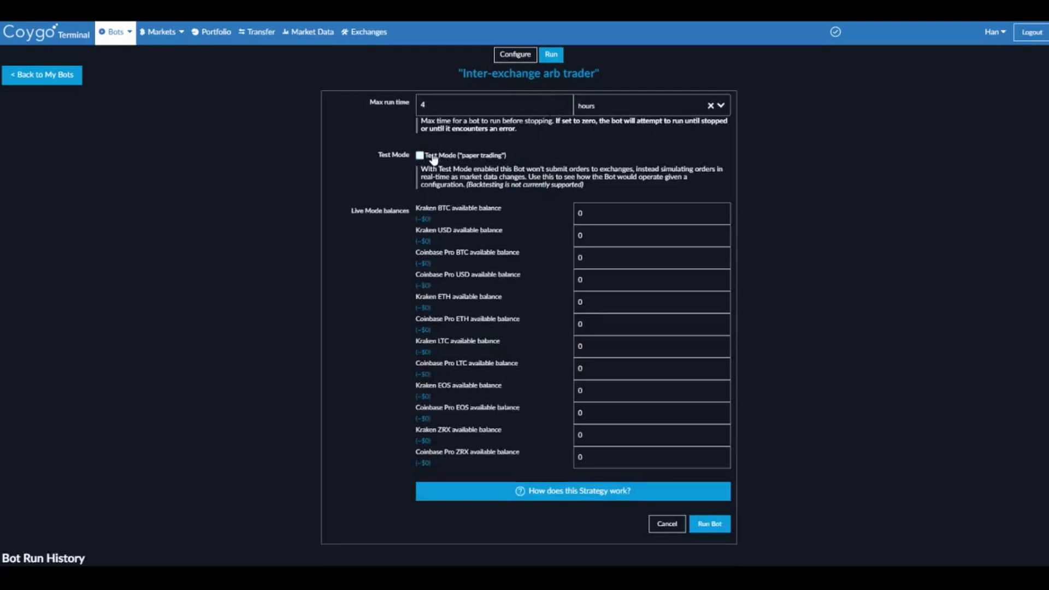
pyautogui.click(432, 156)
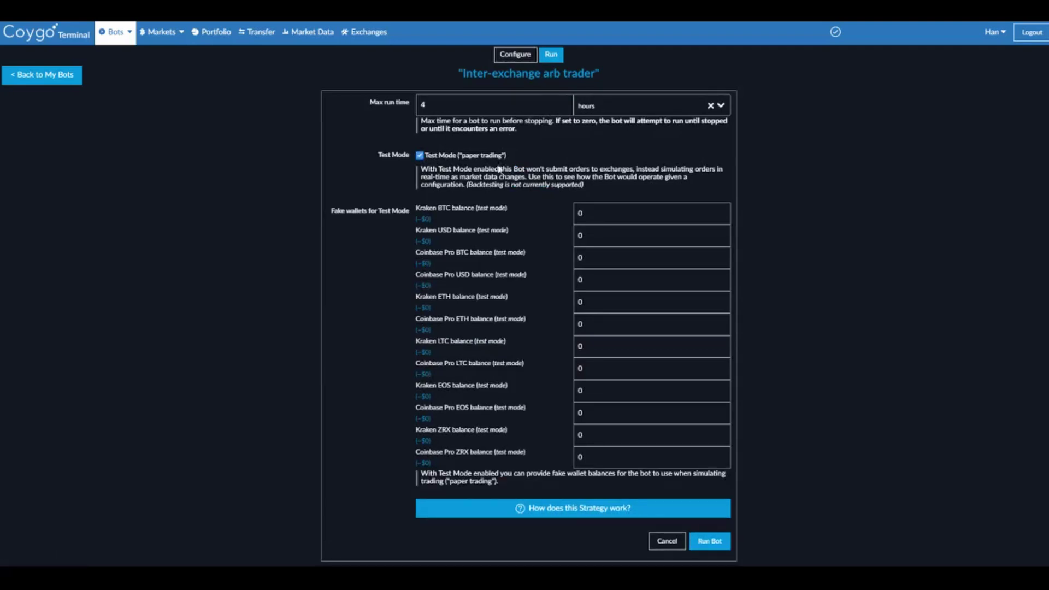
pyautogui.click(55, 77)
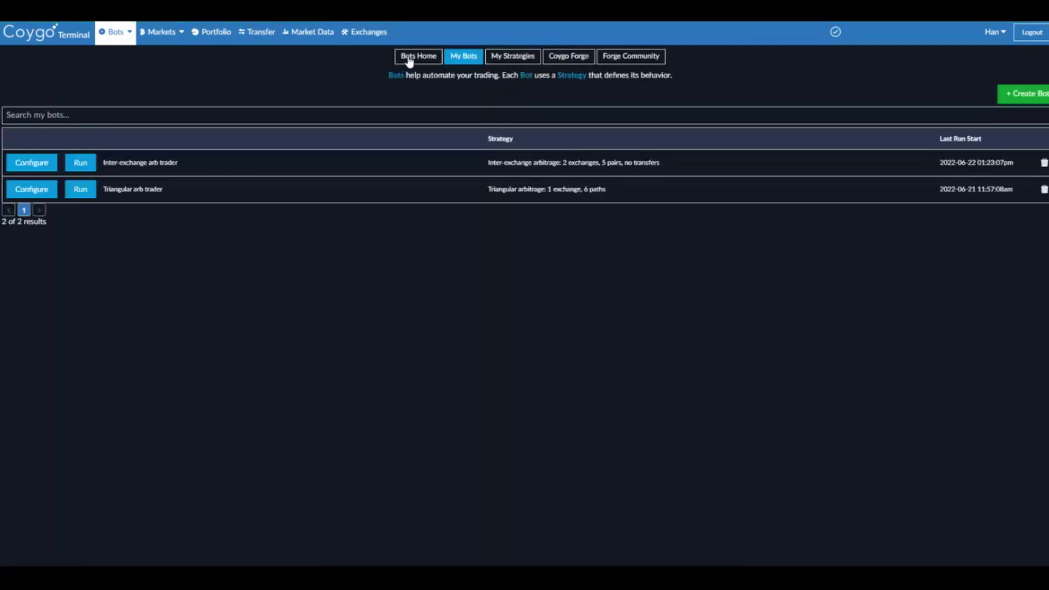
pyautogui.click(408, 58)
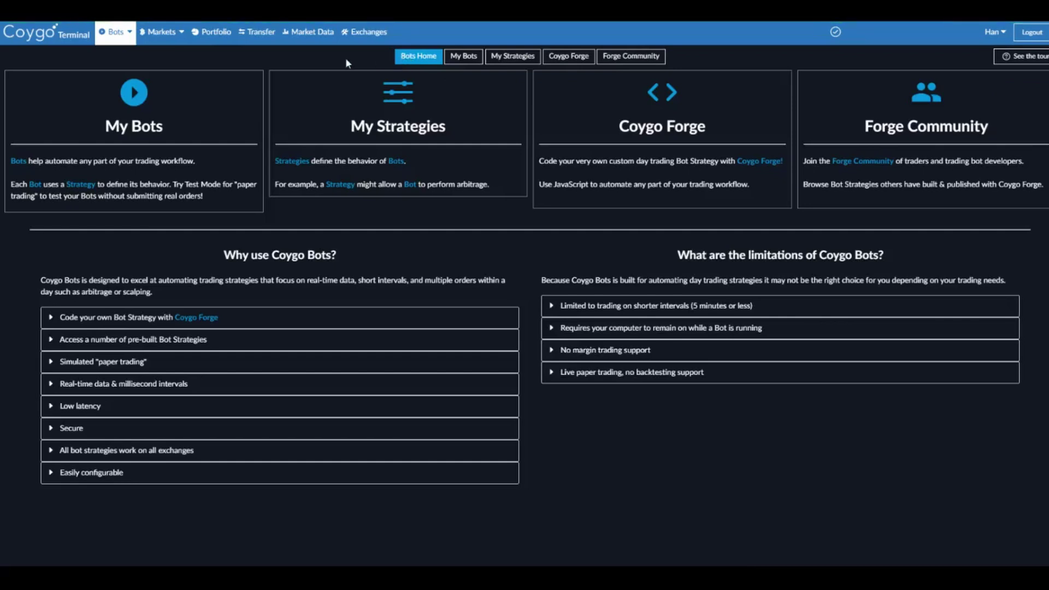